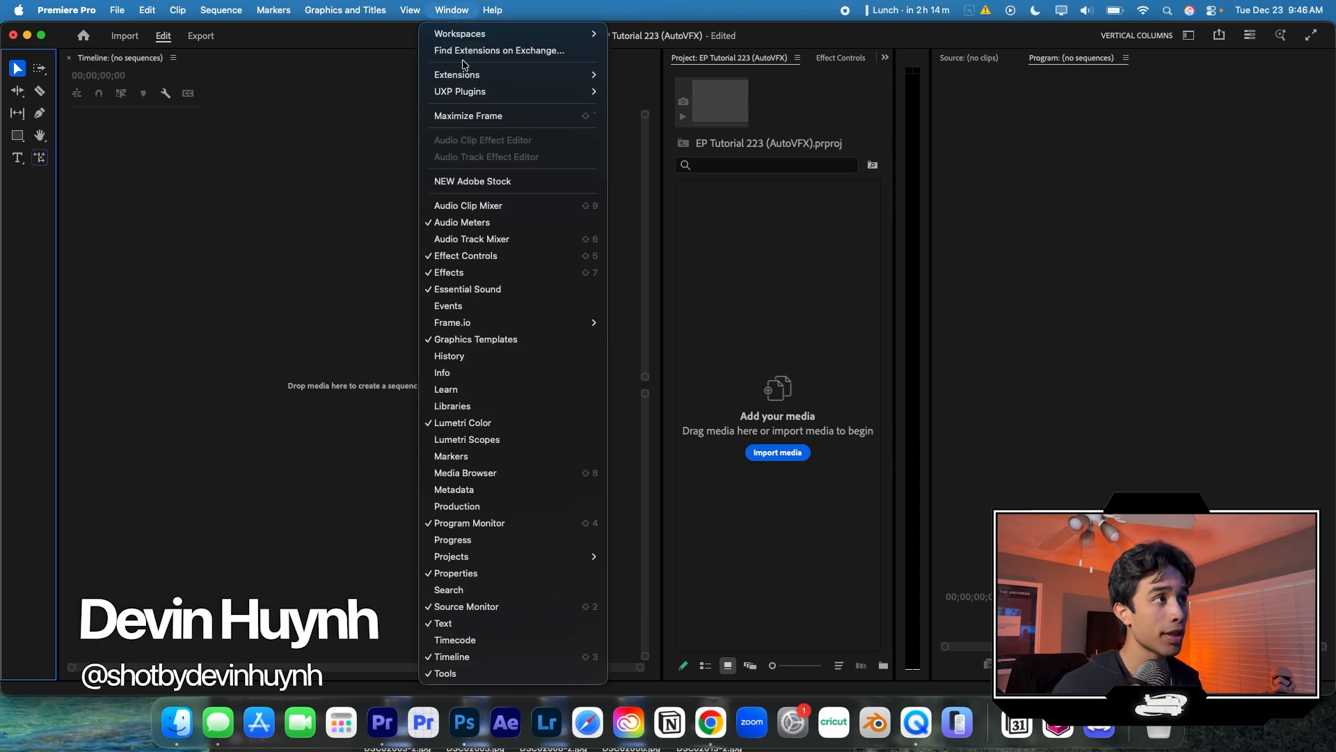
- Open the Auto Edit extension and enlarge its window so the upload options are accessible
mouse_move(466, 76)
click(712, 72)
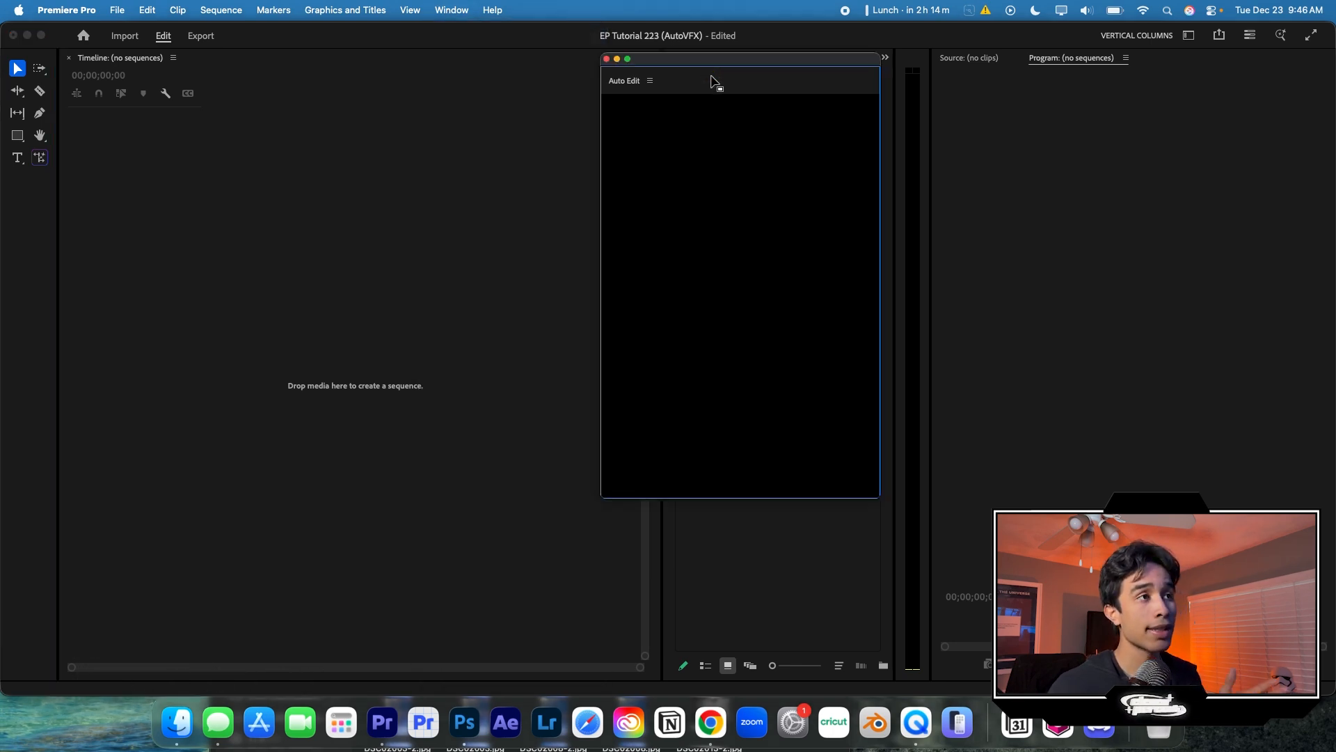
drag(601, 497, 600, 588)
- Upload the song TOLD YALL FREESTYLE V2 - GENESIS_8.16.23.mp3 from the Genesis 9/22 folder into Auto Edit
click(726, 416)
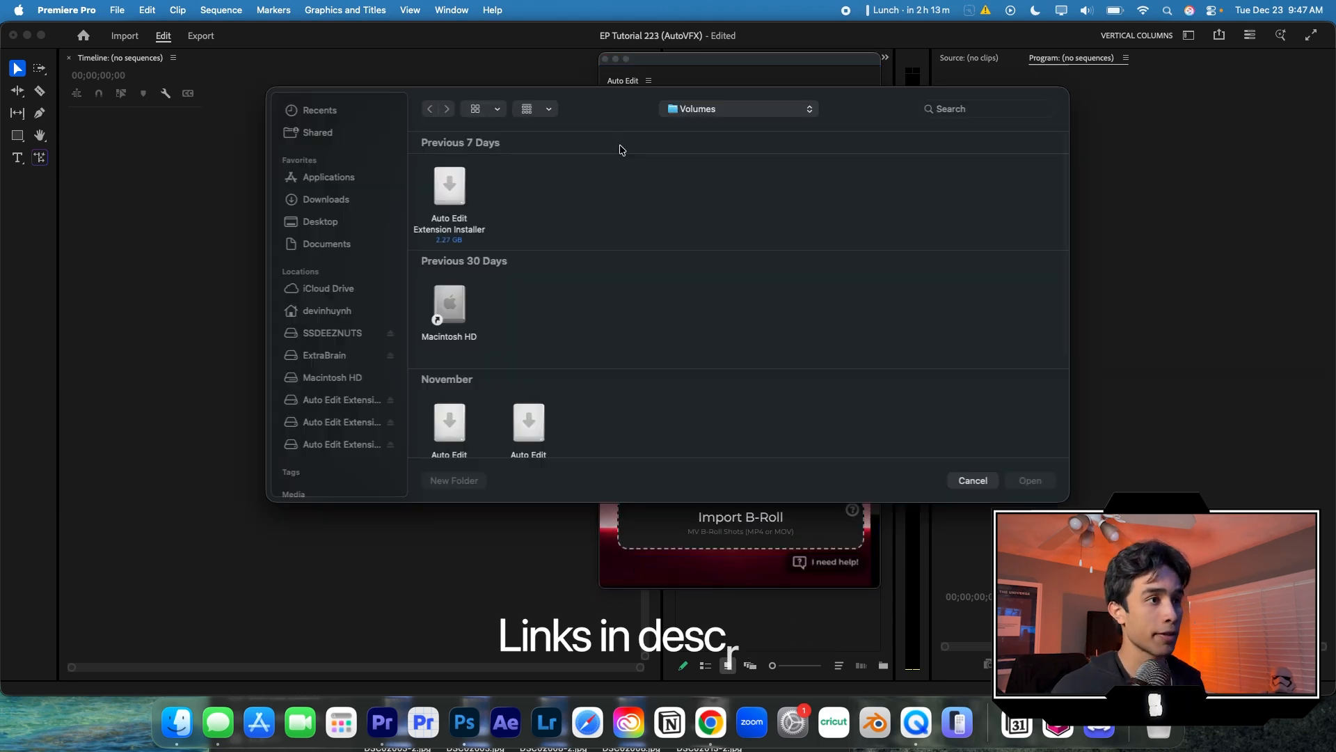
click(686, 111)
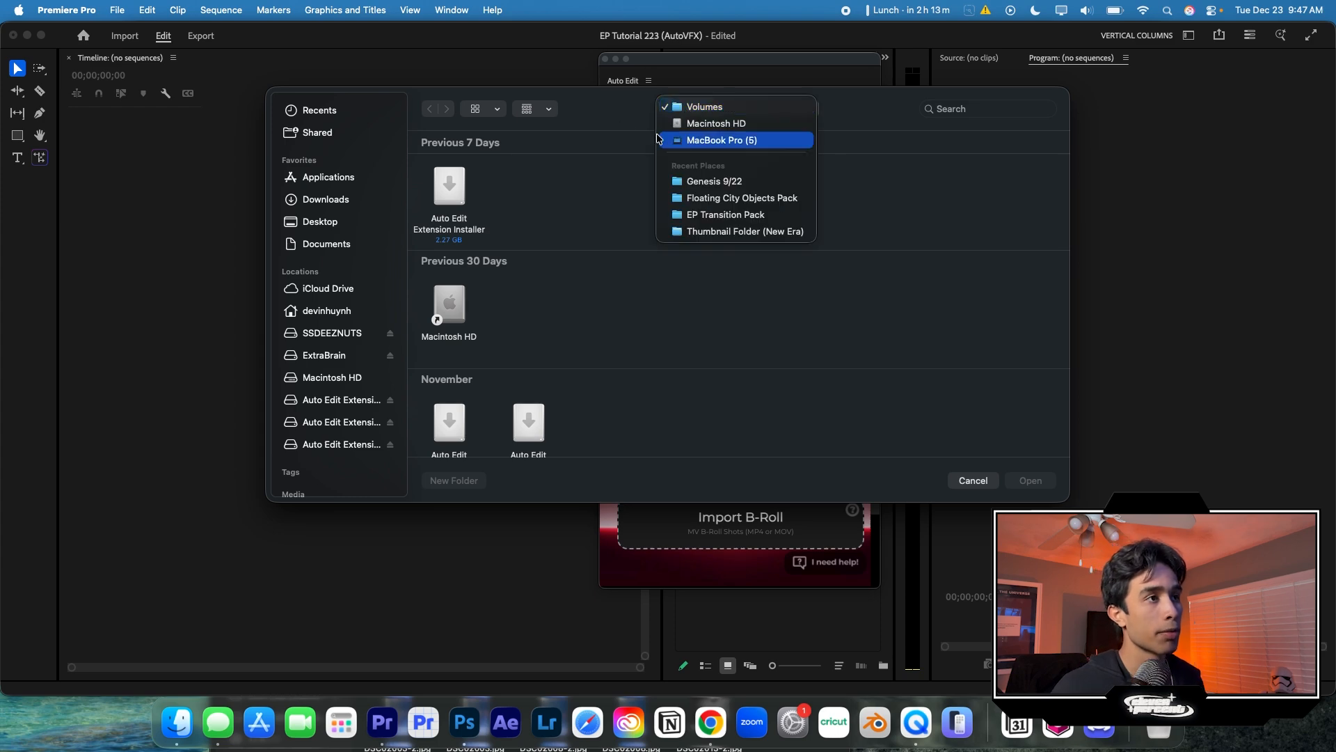
click(708, 179)
scroll(654, 382, down, 5)
double_click(929, 390)
- Import five performance shots from the Genesis 9/22 folder into Auto Edit
click(671, 455)
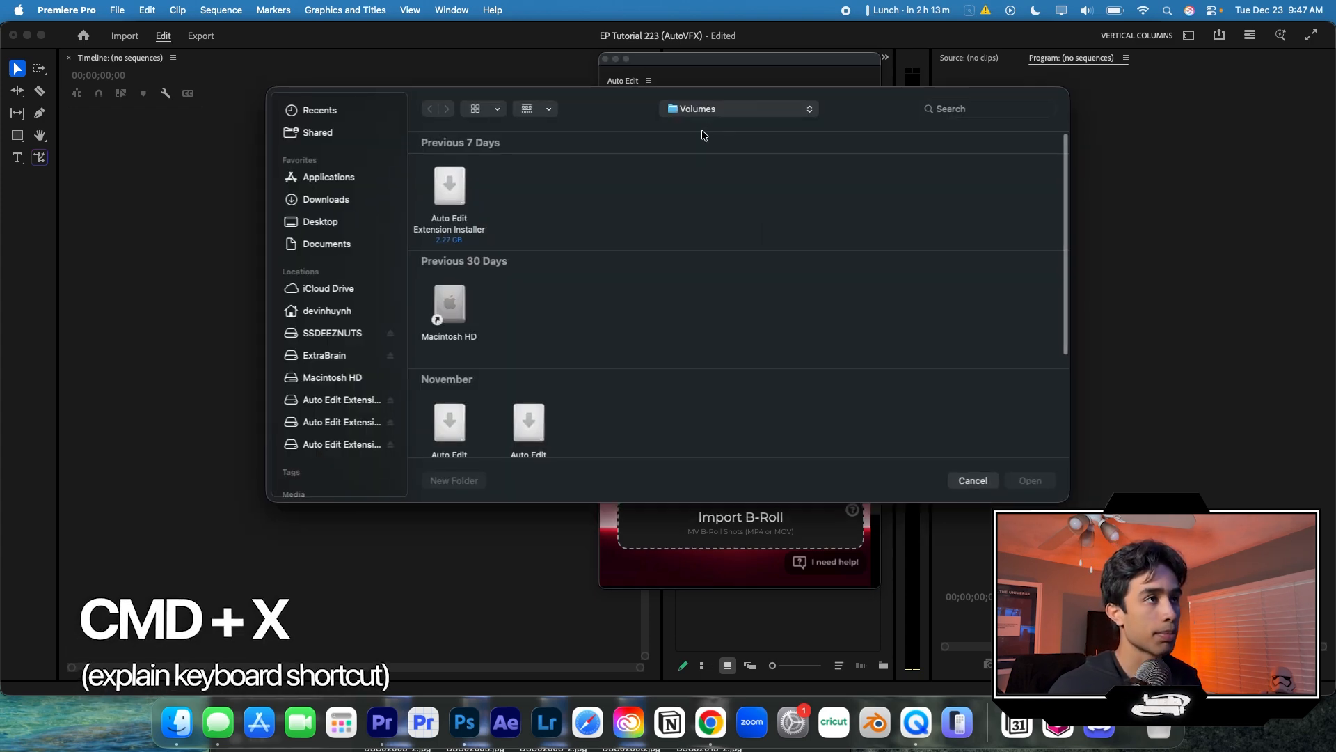
click(711, 110)
click(756, 179)
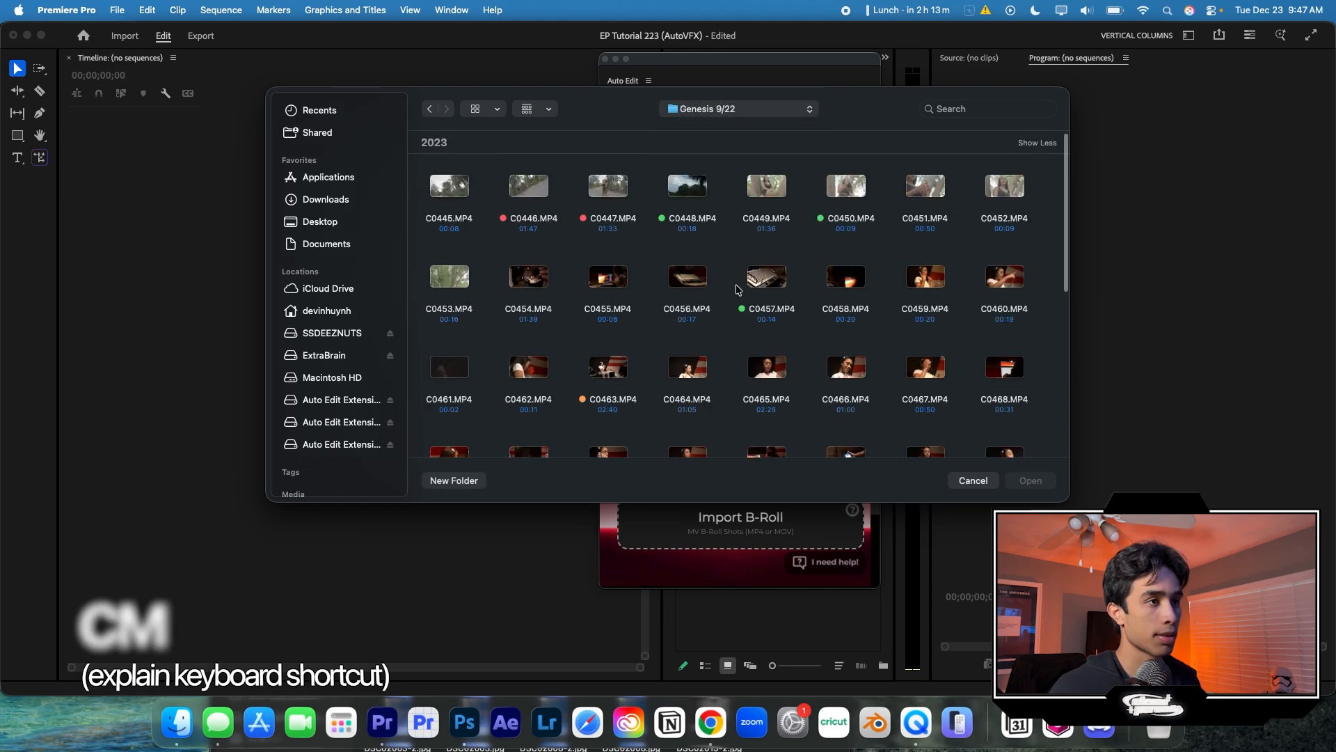
scroll(736, 291, down, 2)
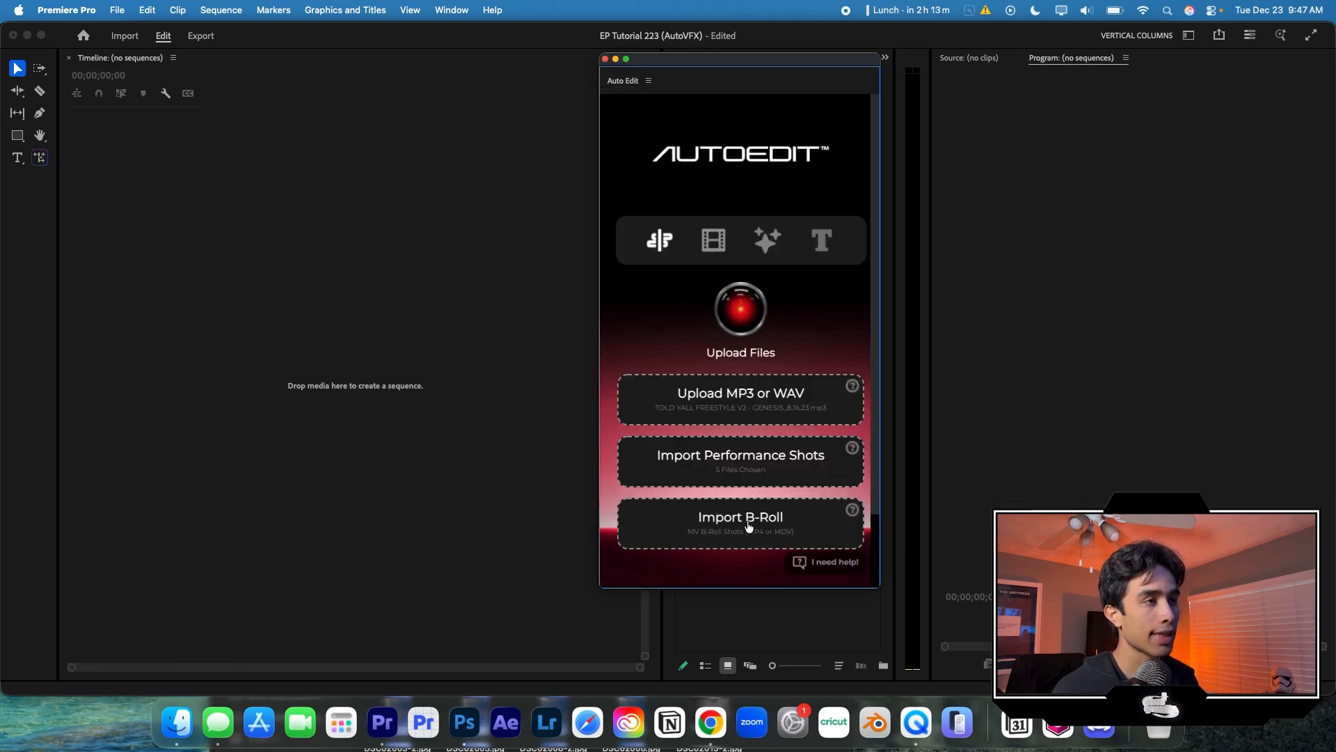
- Import three B-roll clips into Auto Edit and continue so the files are placed in a sequence
click(748, 527)
click(721, 113)
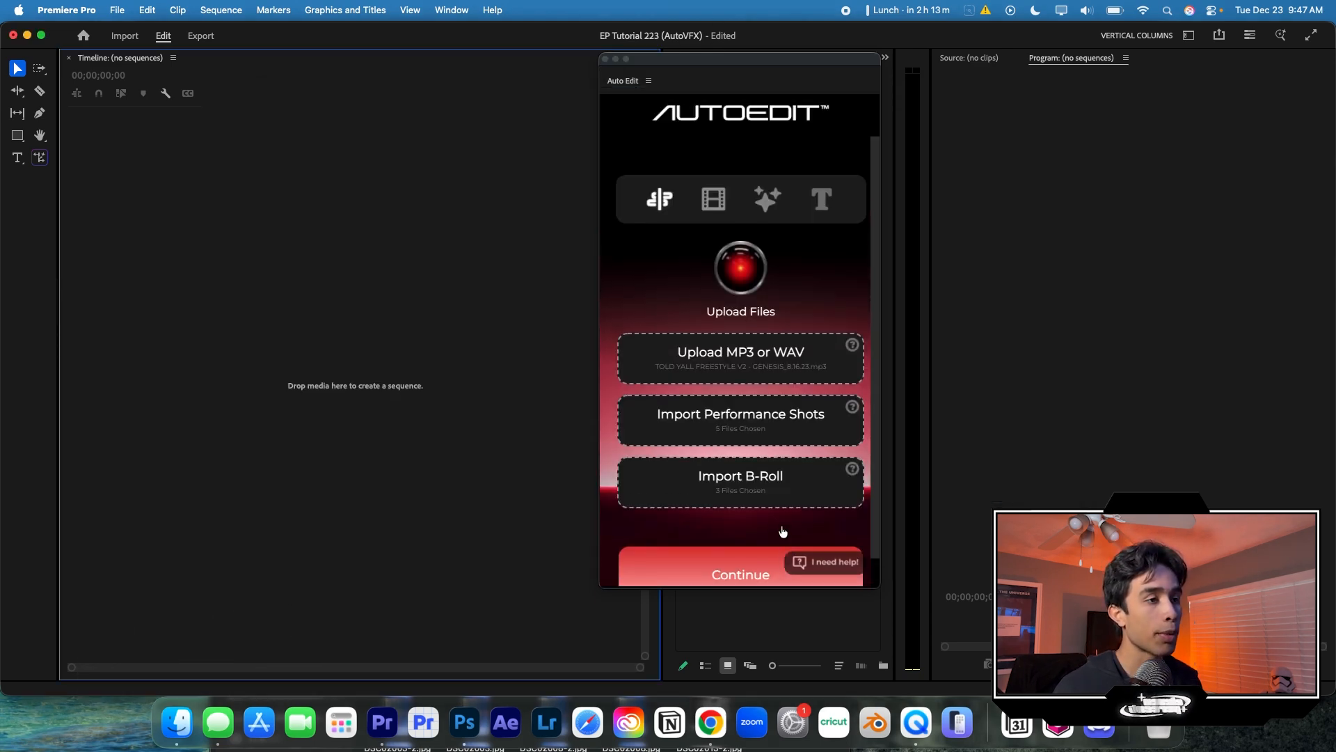
scroll(783, 532, down, 1)
click(743, 557)
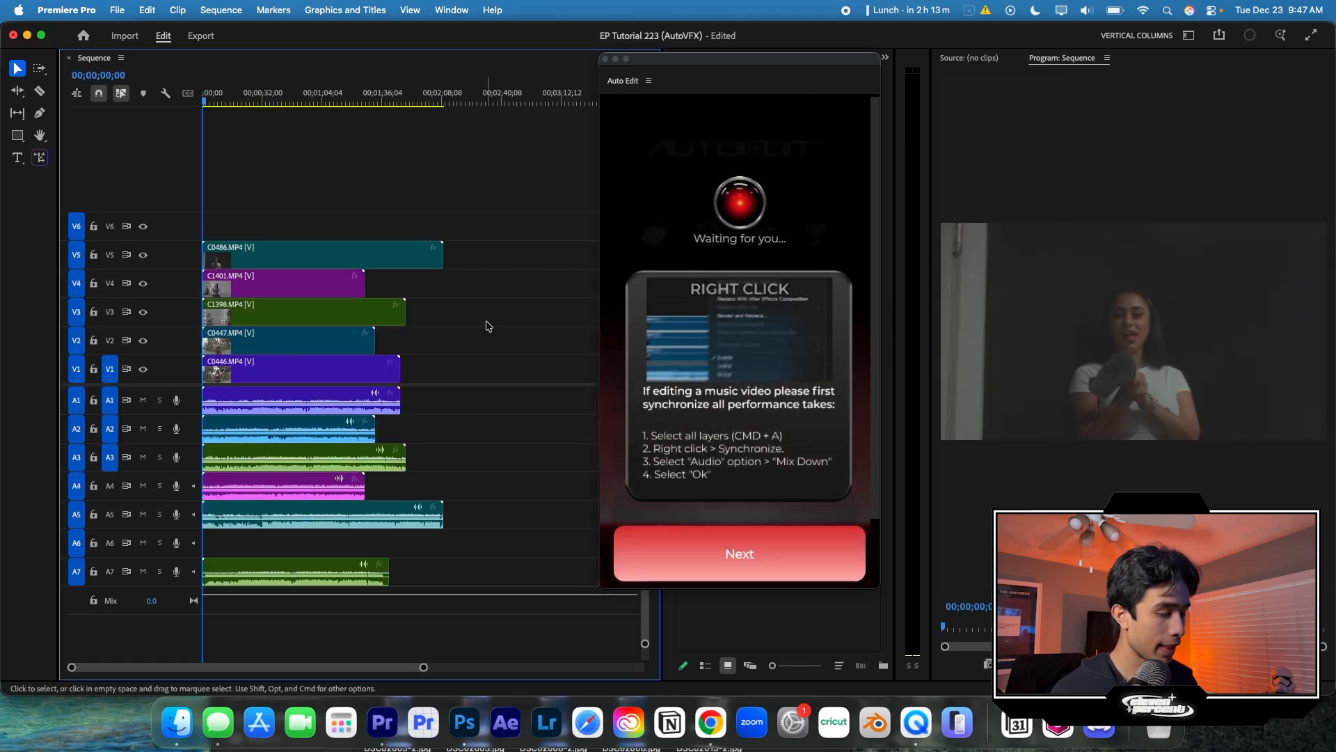
- Select all clips in the sequence, synchronize them by audio, and go on to the edit settings
key(super+a)
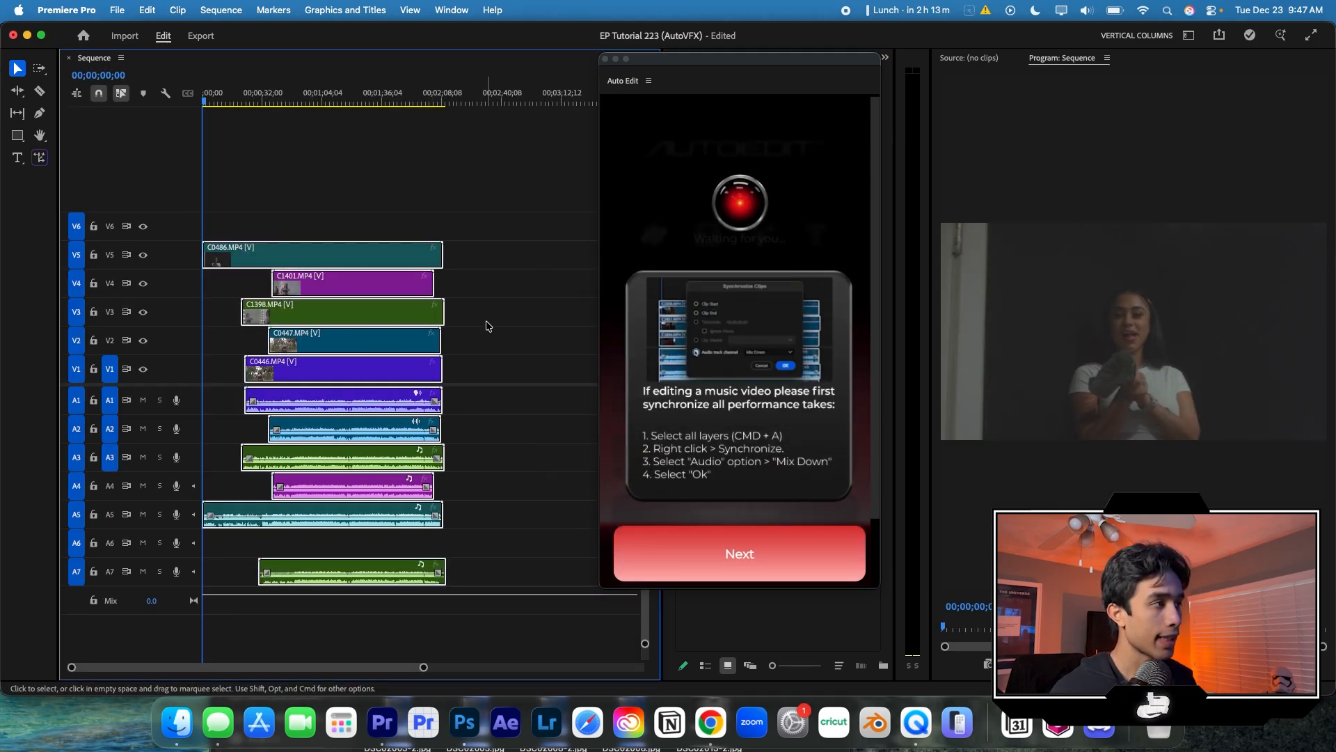
click(782, 565)
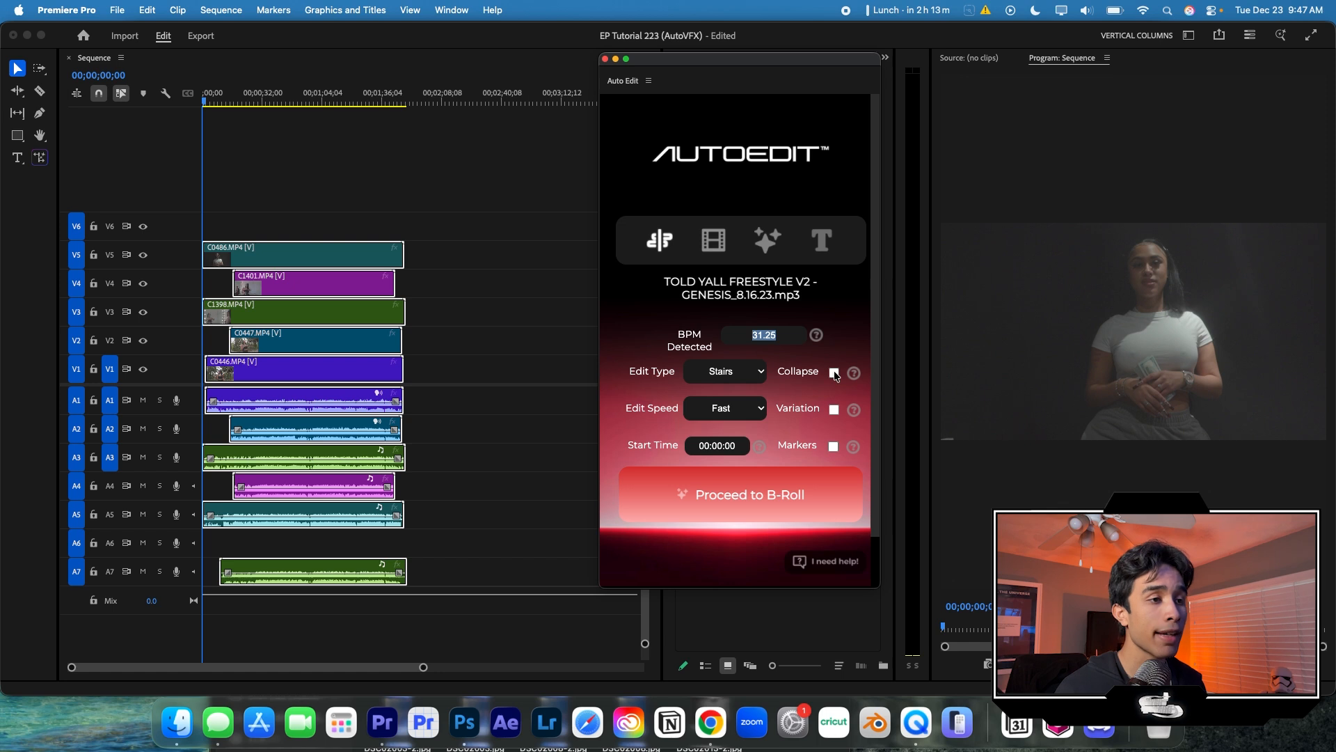
- Proceed to B-roll with the Stairs edit type at Fast speed, and trim it at High sensitivity as a music video
click(791, 492)
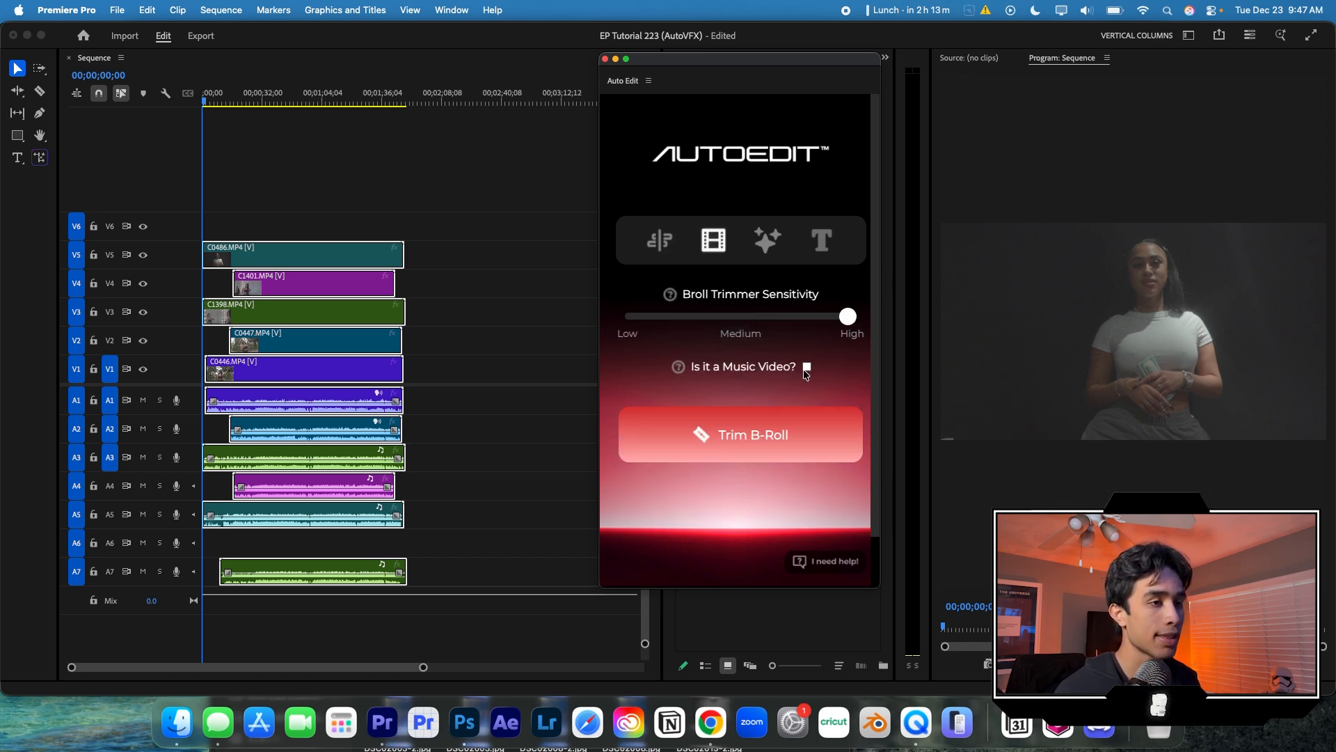
click(795, 432)
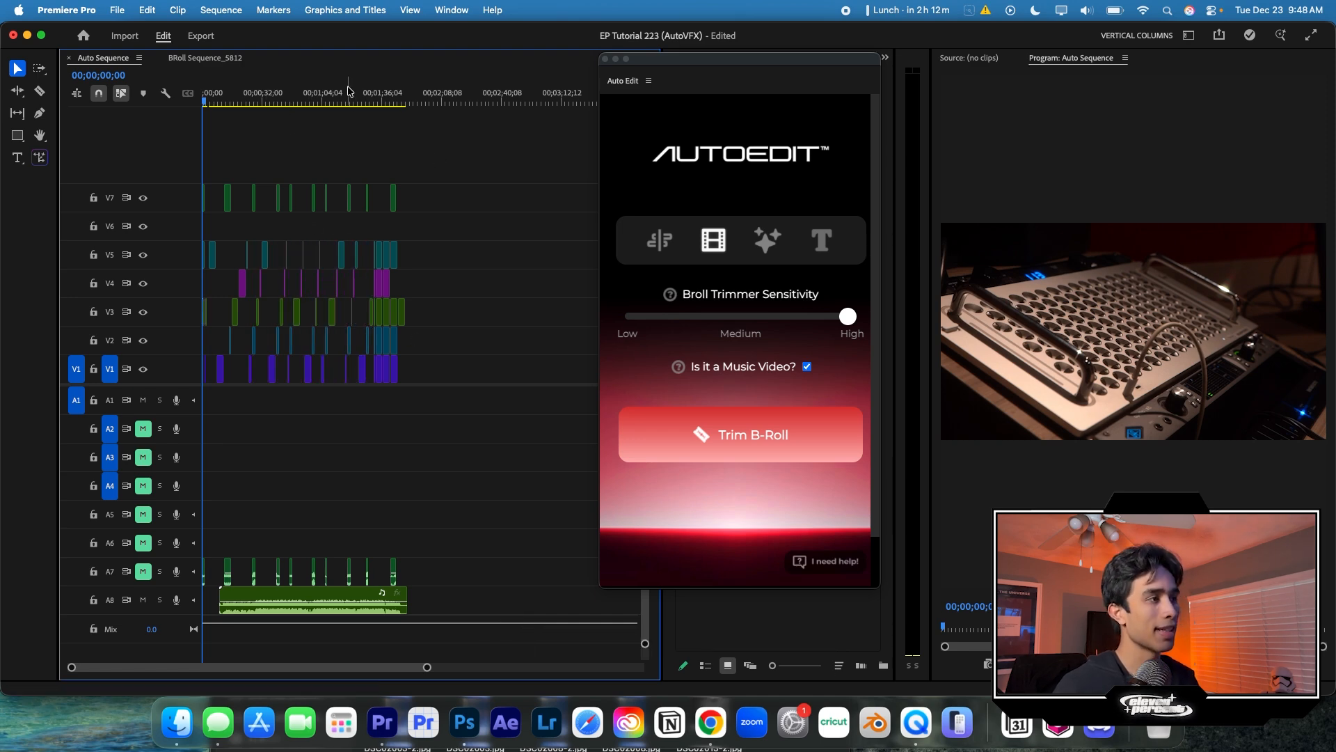
- Play back parts of the assembled Auto Sequence and move the Auto Edit window clear of the timeline
click(293, 94)
key(space)
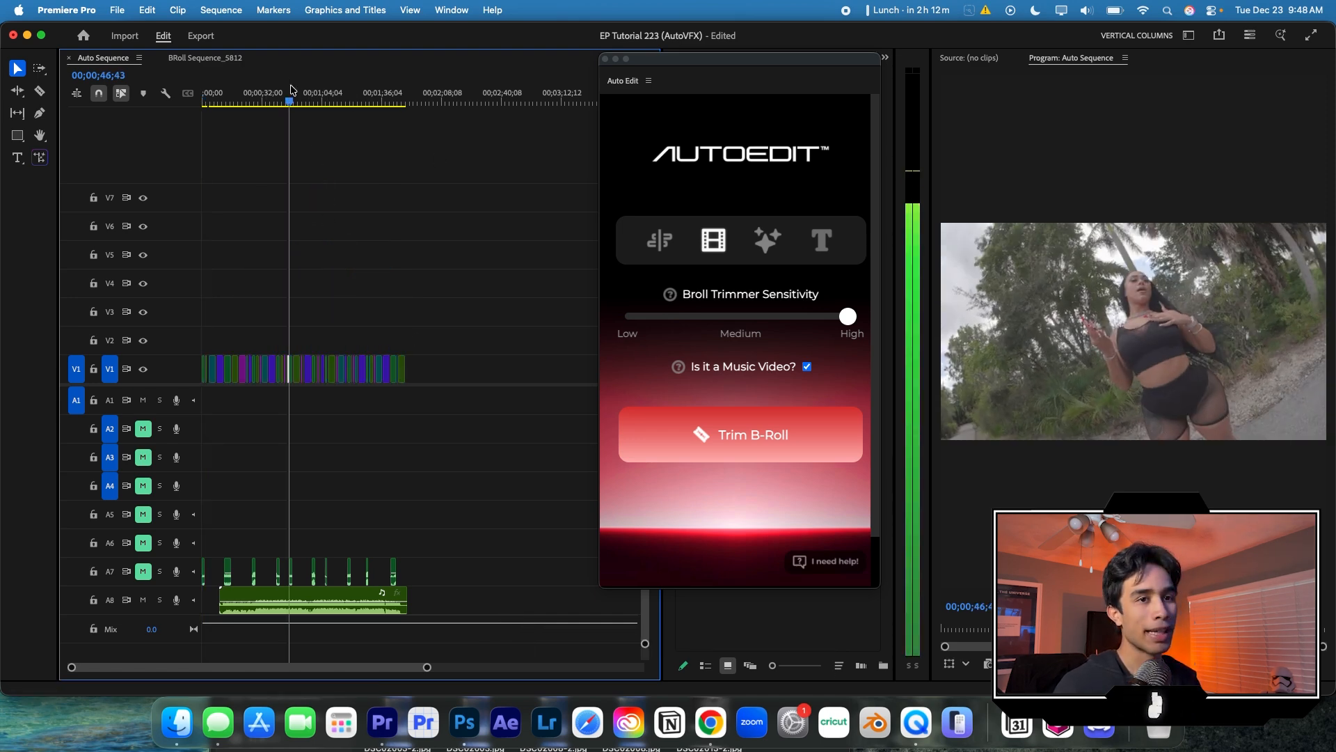
click(325, 100)
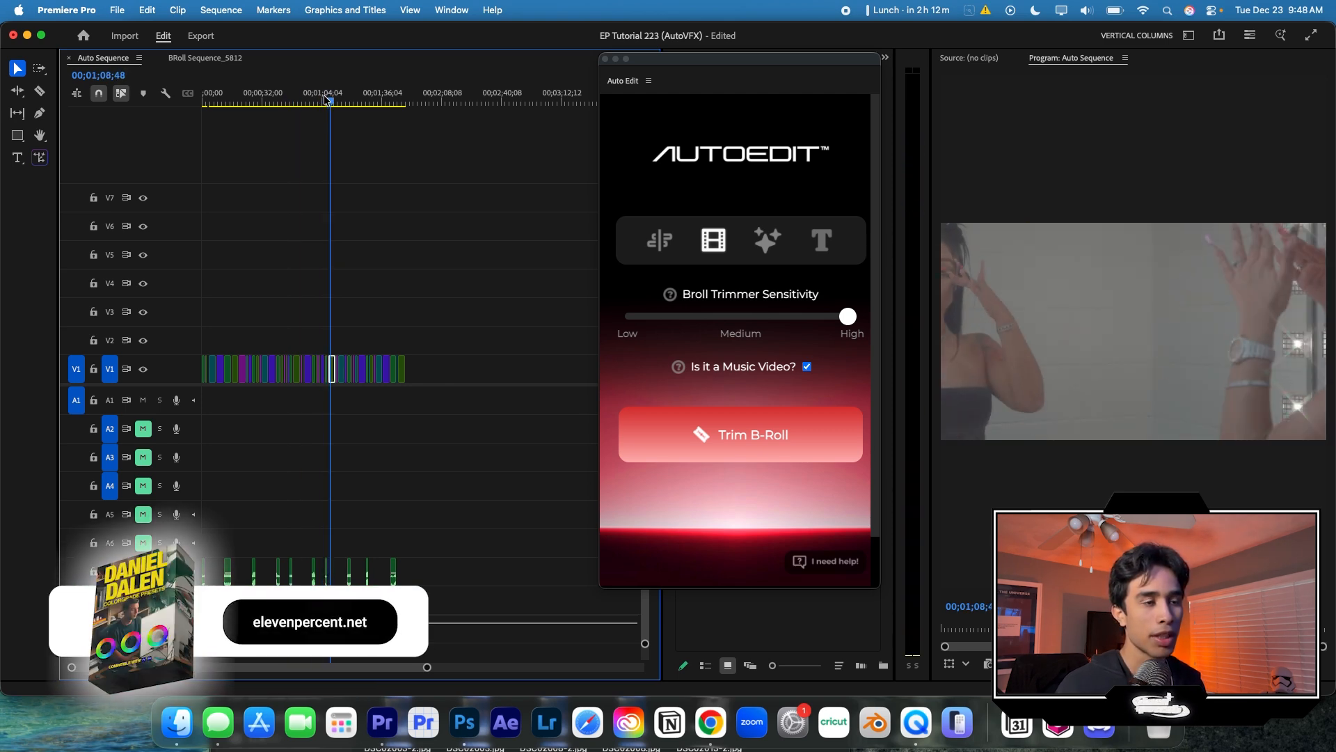
drag(782, 61, 812, 102)
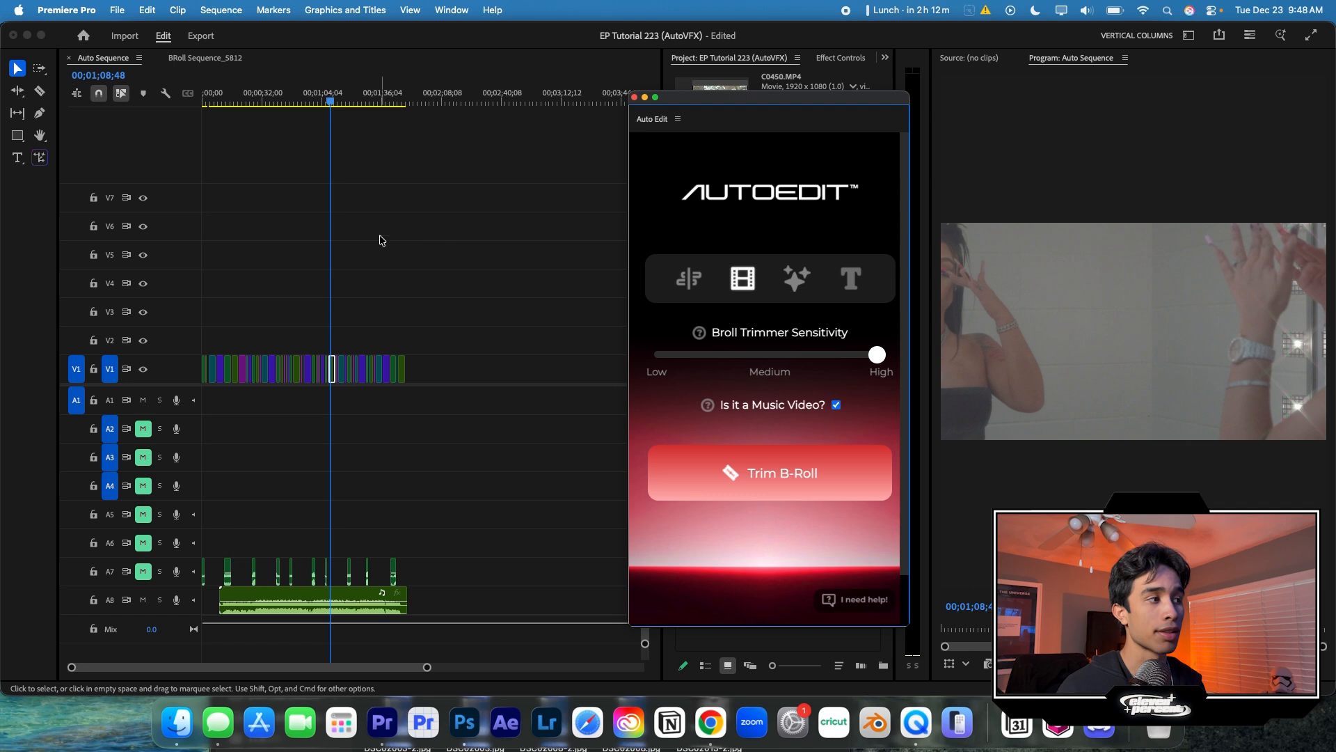
click(322, 96)
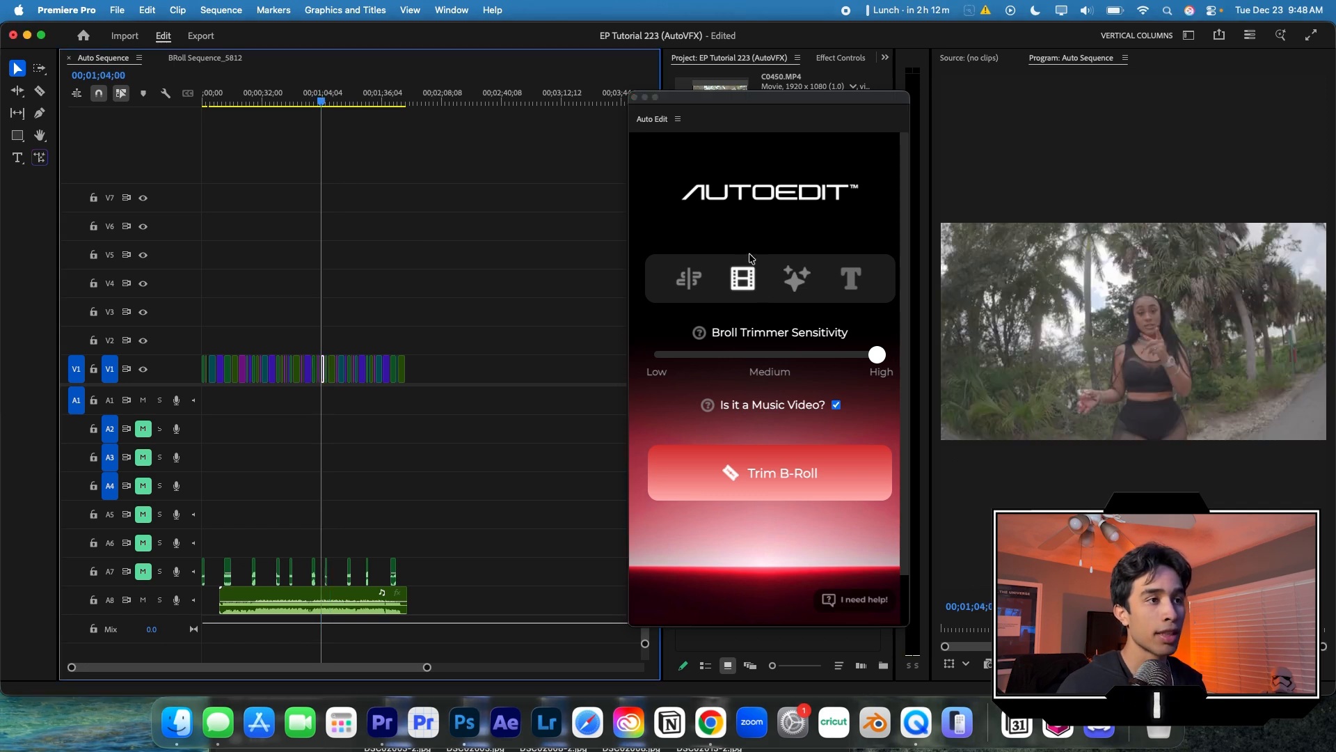
- Open Auto Edit's VFX tools and examine the effect types offered in AI mode
click(801, 293)
scroll(804, 292, down, 3)
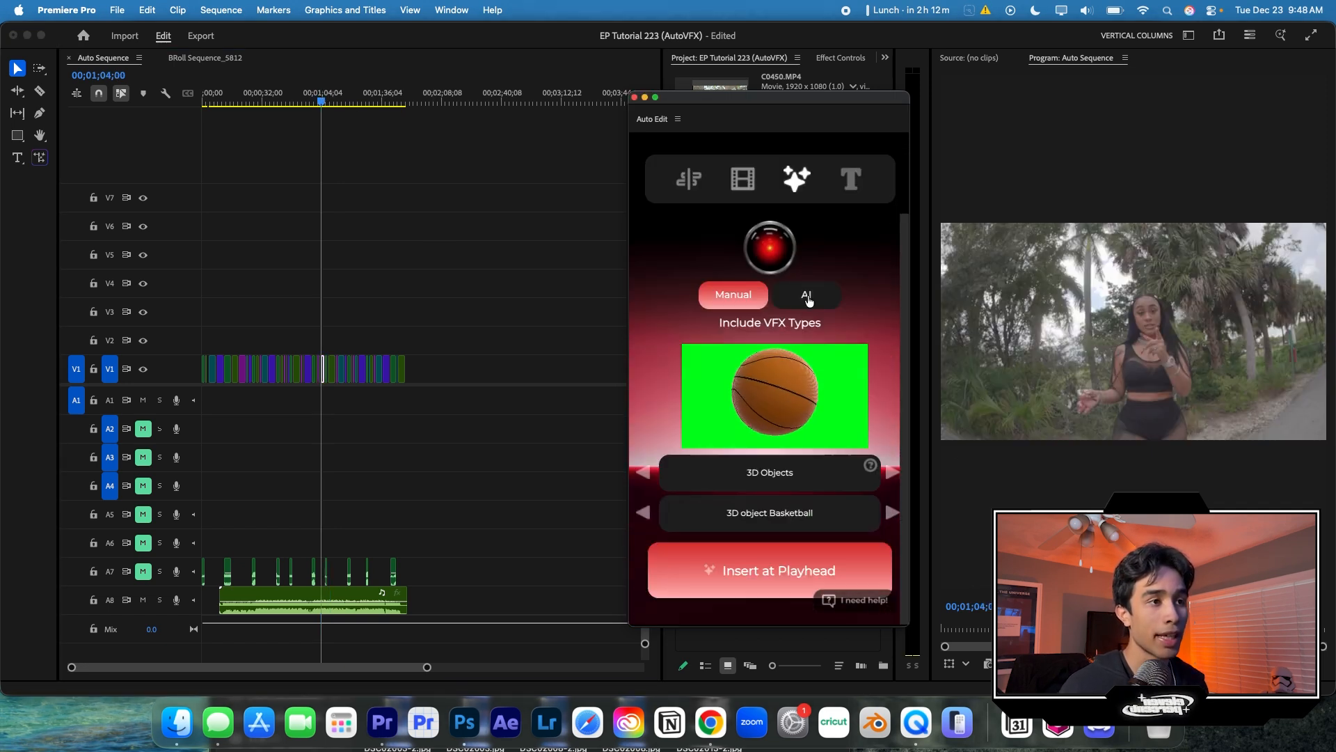
click(808, 296)
scroll(811, 369, down, 3)
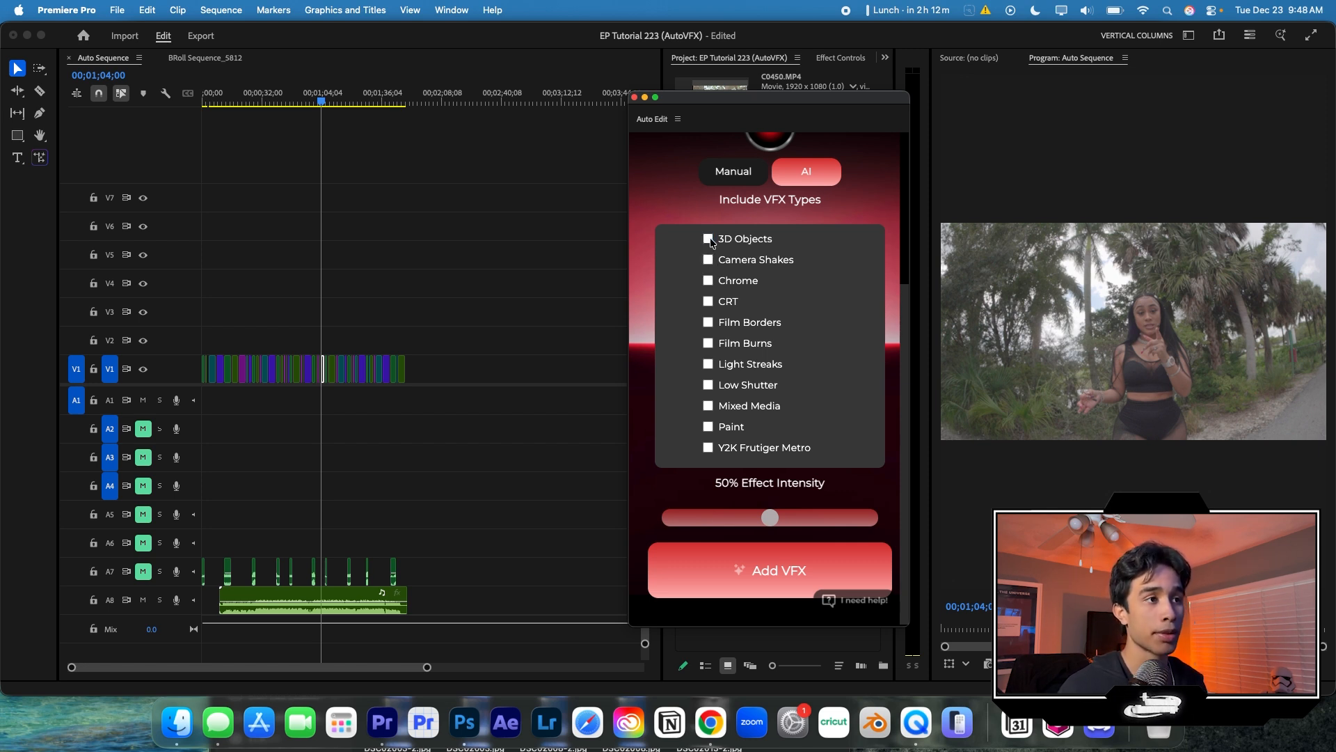
- Browse the manual VFX library to Floating City Objects 17 in the Chrome category
click(747, 176)
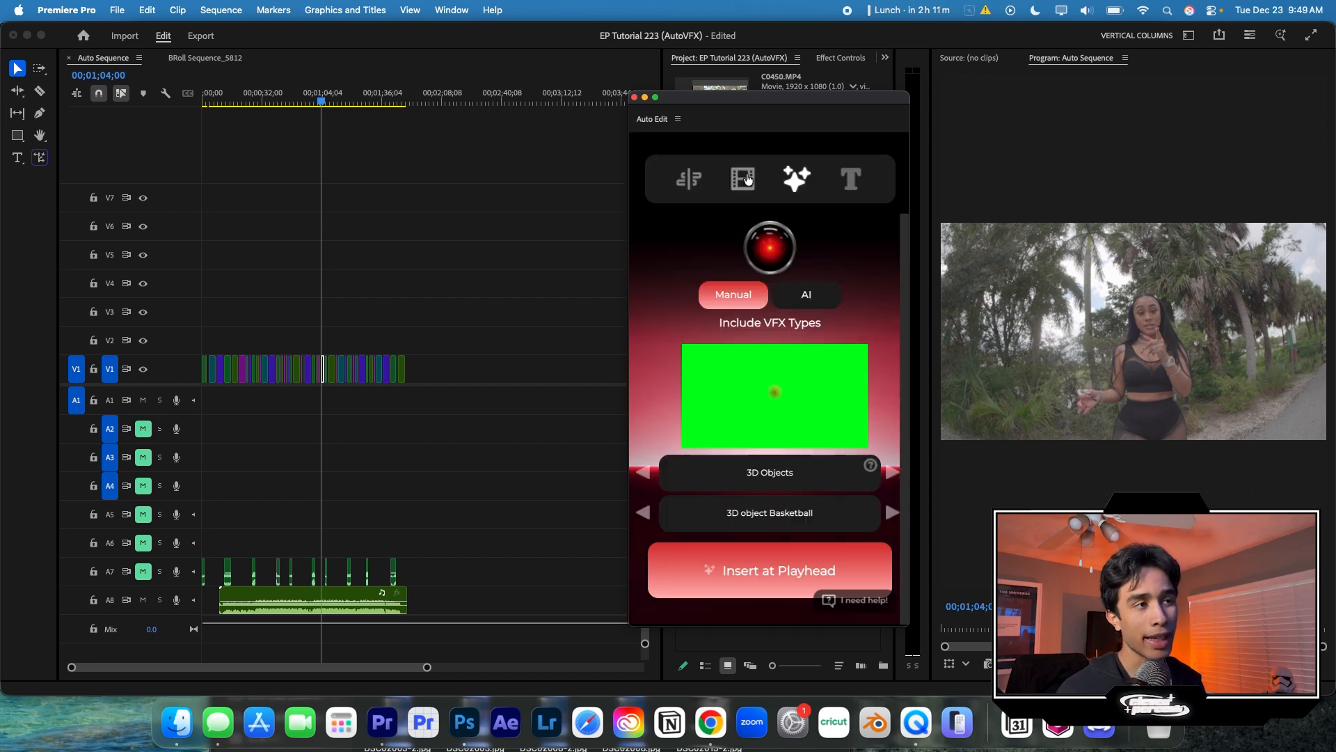
click(891, 474)
click(892, 473)
click(893, 513)
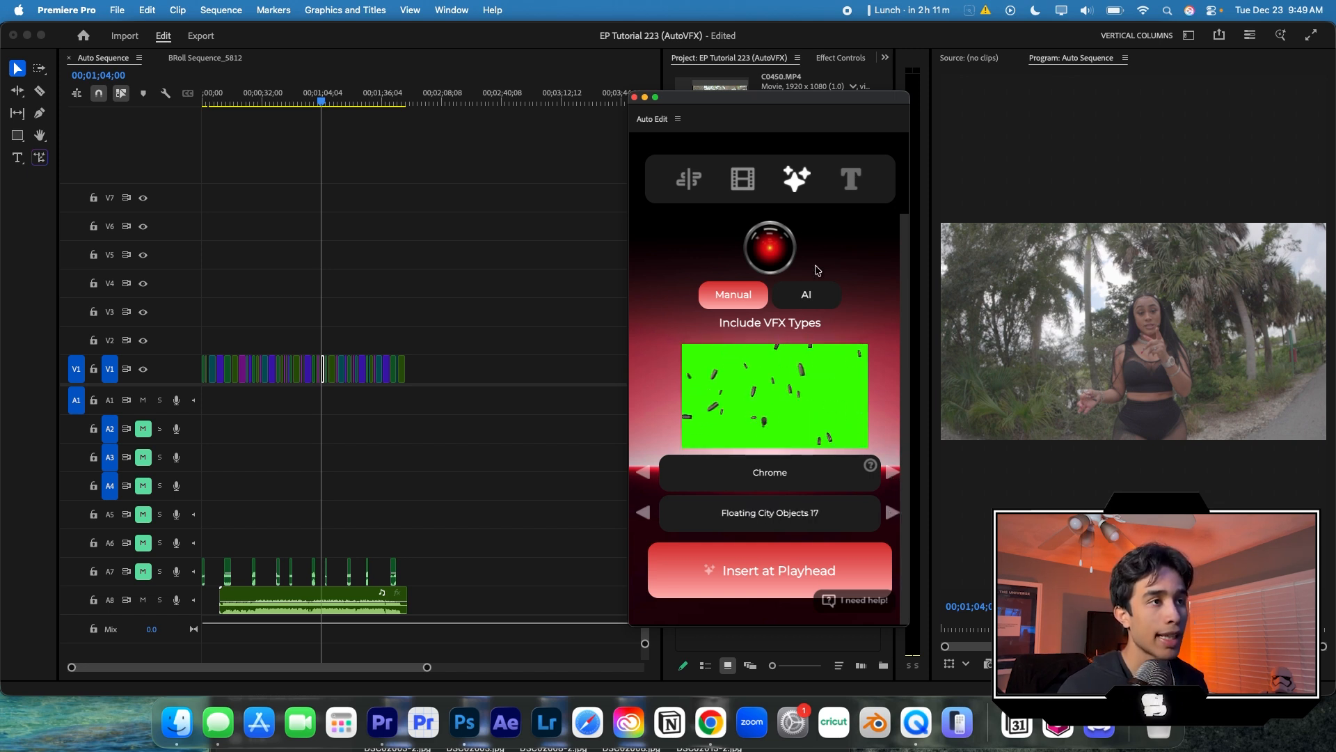
- Add AI VFX to the sequence using CRT, Film Burns and Light Streaks at 67% effect intensity
click(807, 295)
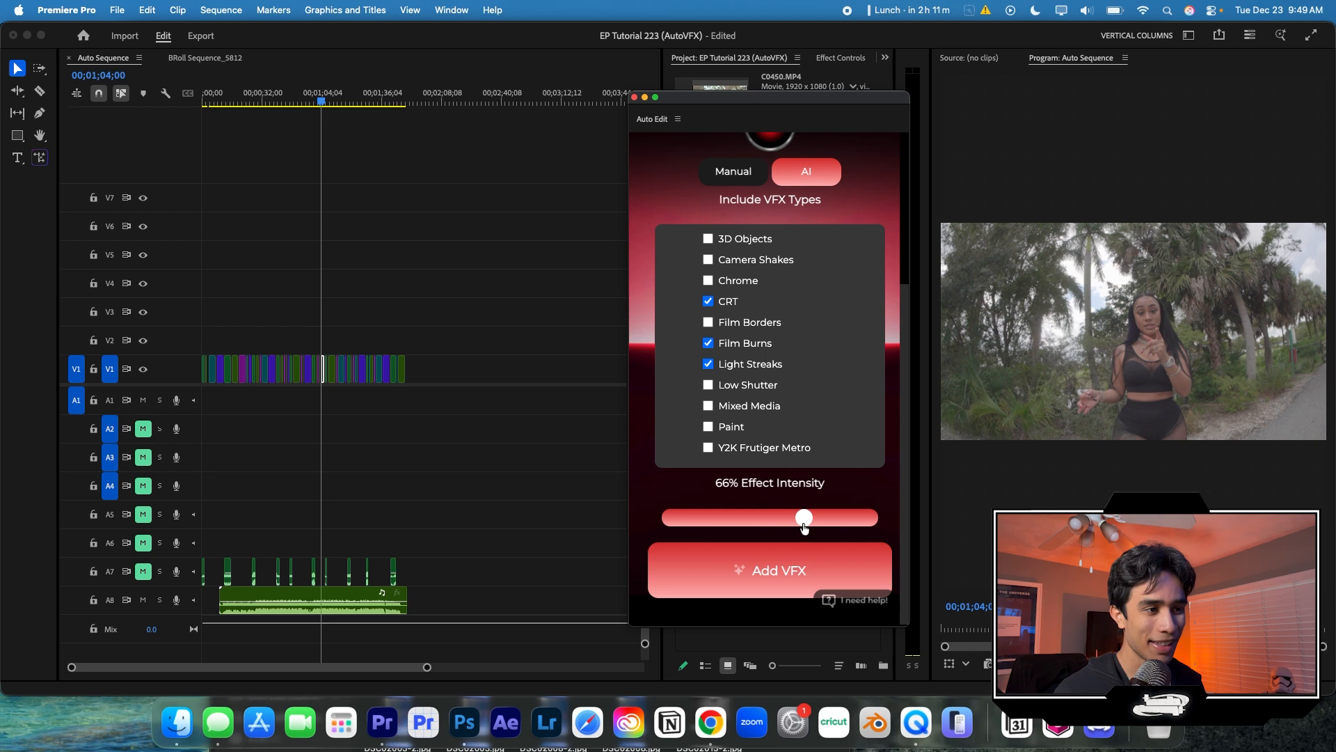
drag(807, 529, 805, 529)
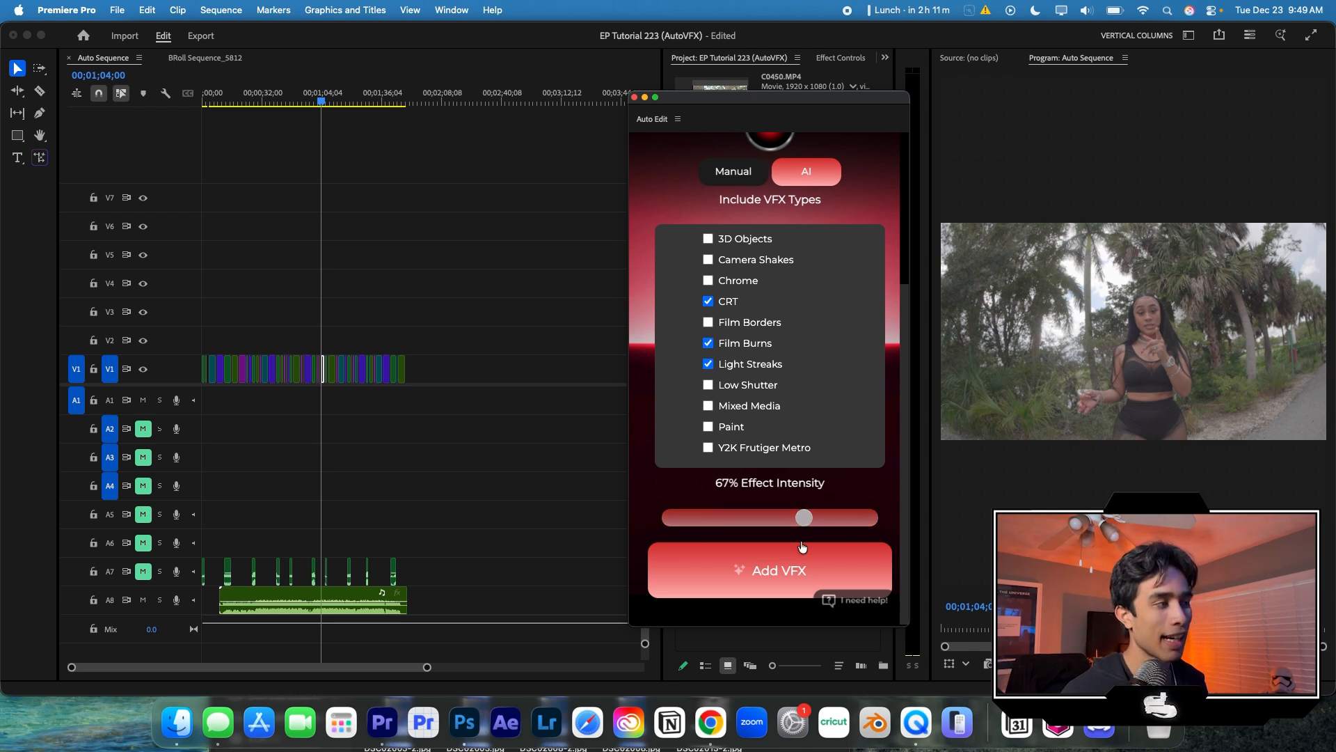
click(800, 579)
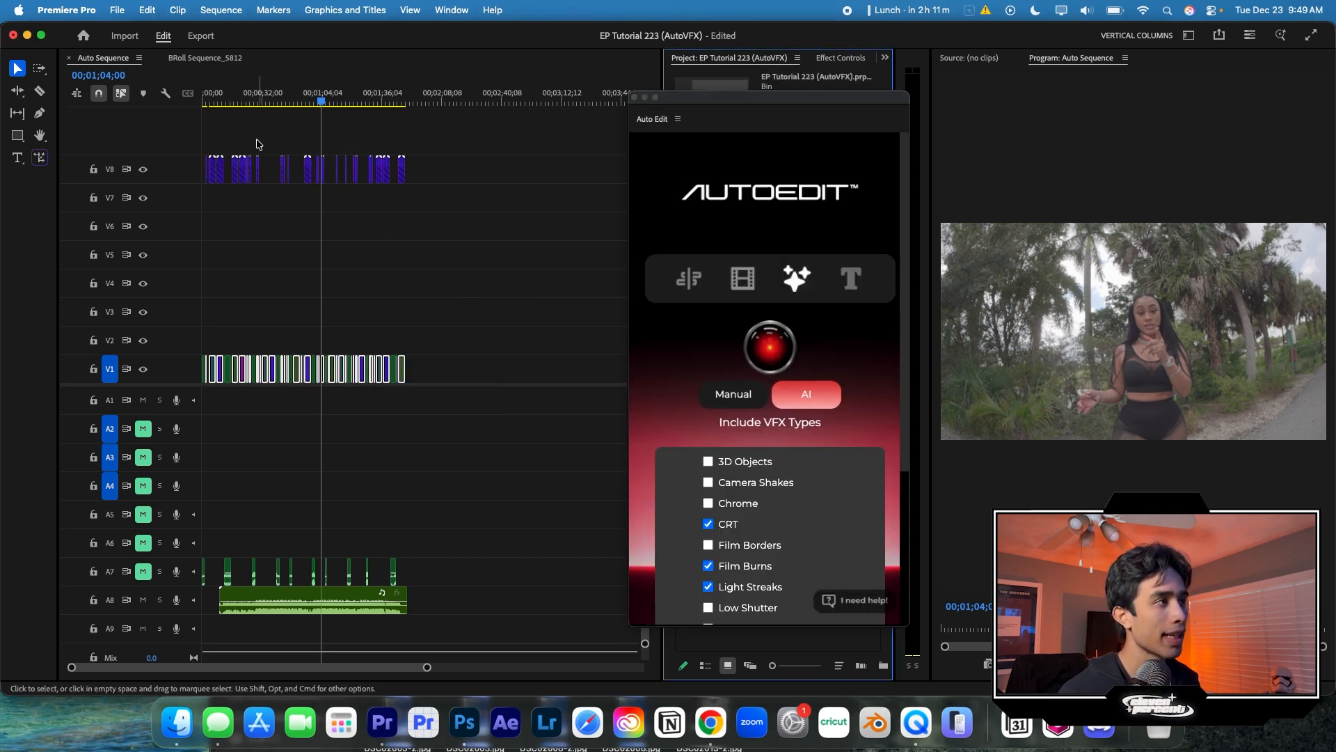
- Play back the sequence around the 45 to 55 second marks to check the added VFX overlays
click(266, 97)
mouse_move(266, 97)
mouse_down()
mouse_move(219, 98)
mouse_move(286, 98)
mouse_up()
key(equal)
key(equal)
key(equal)
key(space)
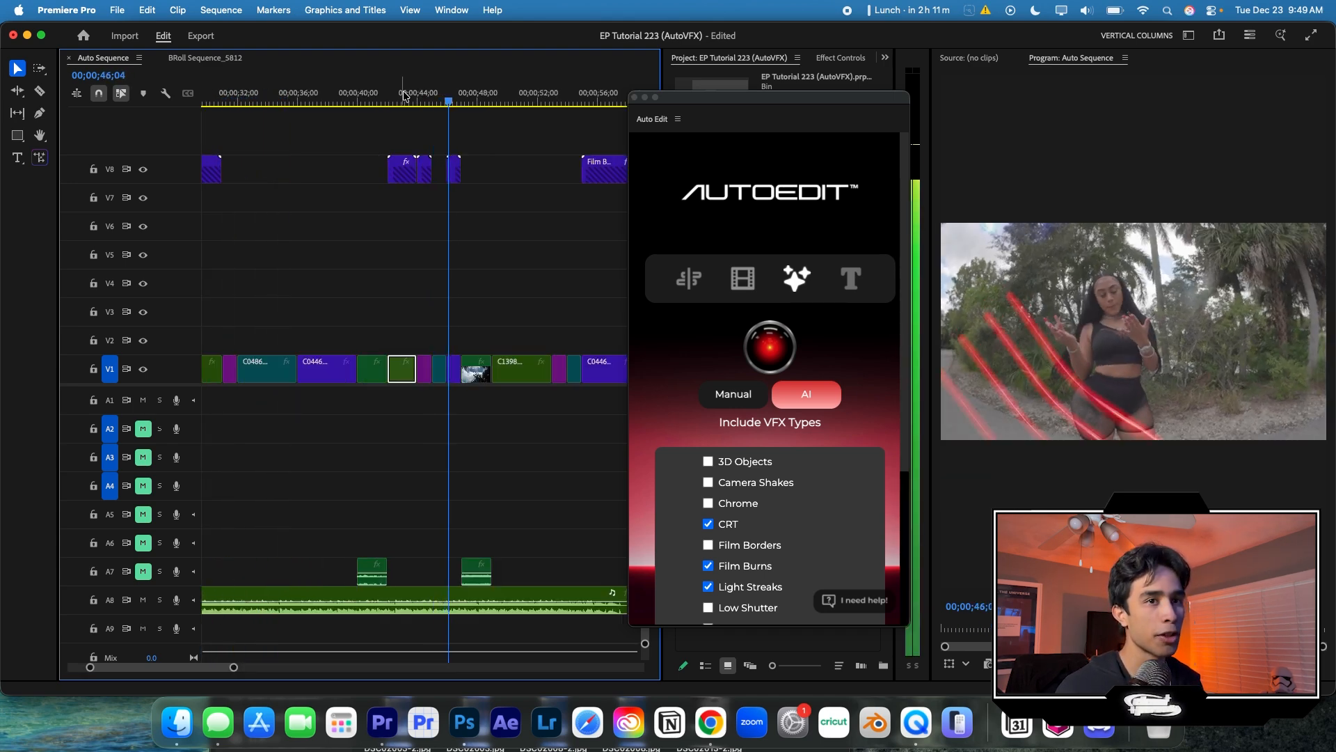
click(574, 103)
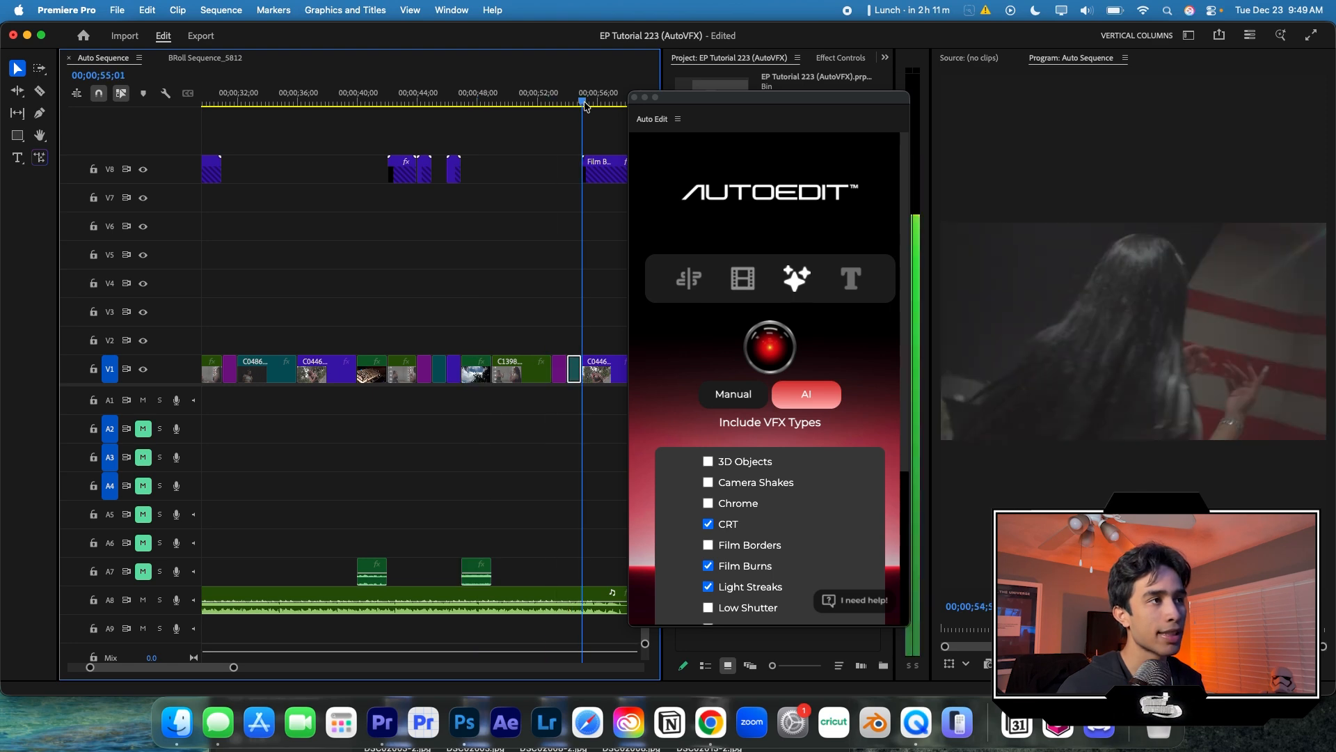
- Review the VFX overlays from about one minute to 1:31 in the sequence, moving the Auto Edit window aside
key(backslash)
click(432, 103)
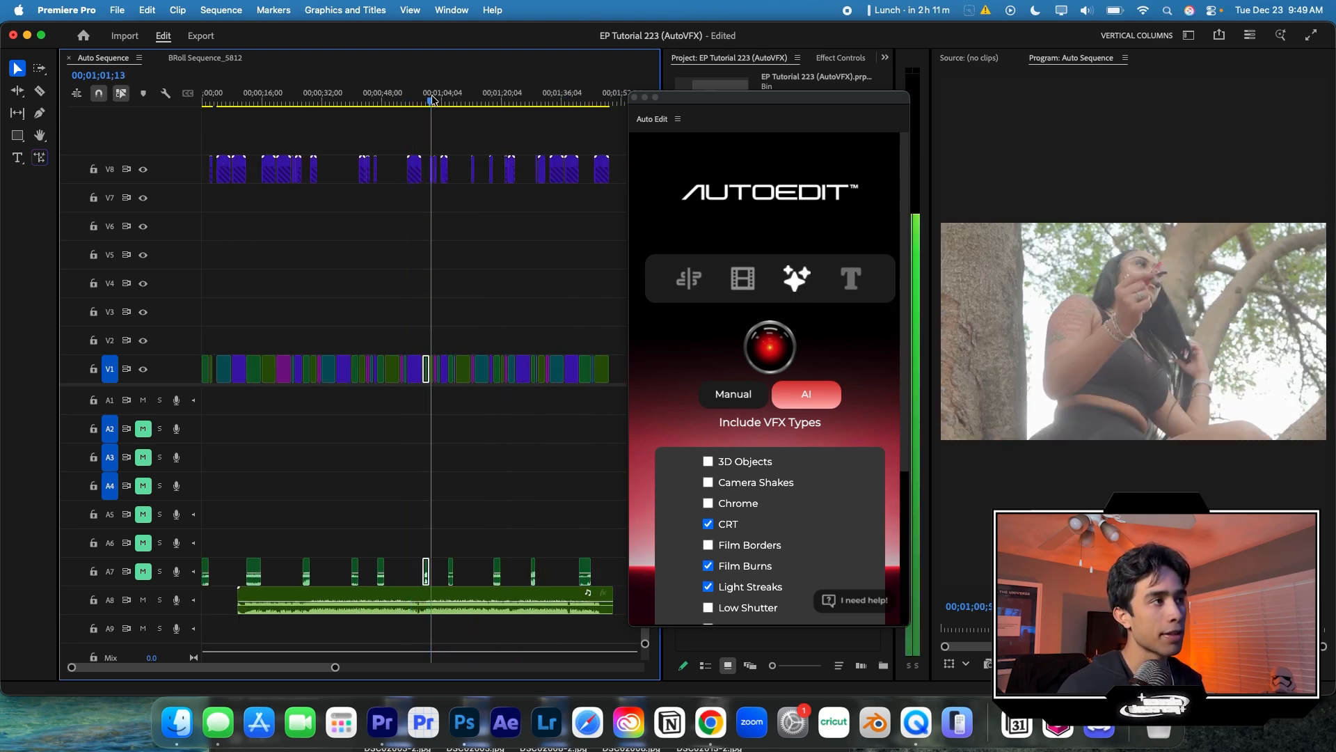
key(equal)
key(equal)
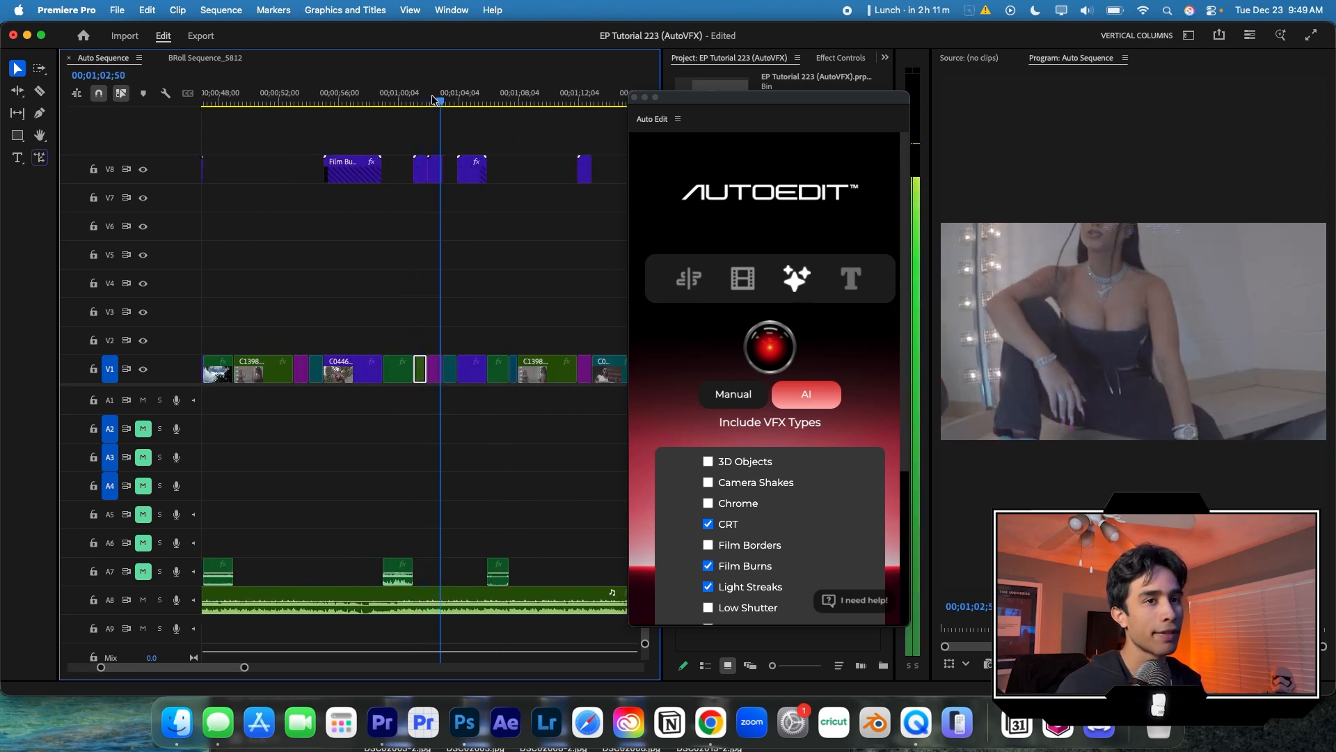
drag(457, 98, 422, 96)
drag(747, 97, 760, 73)
drag(454, 91, 461, 92)
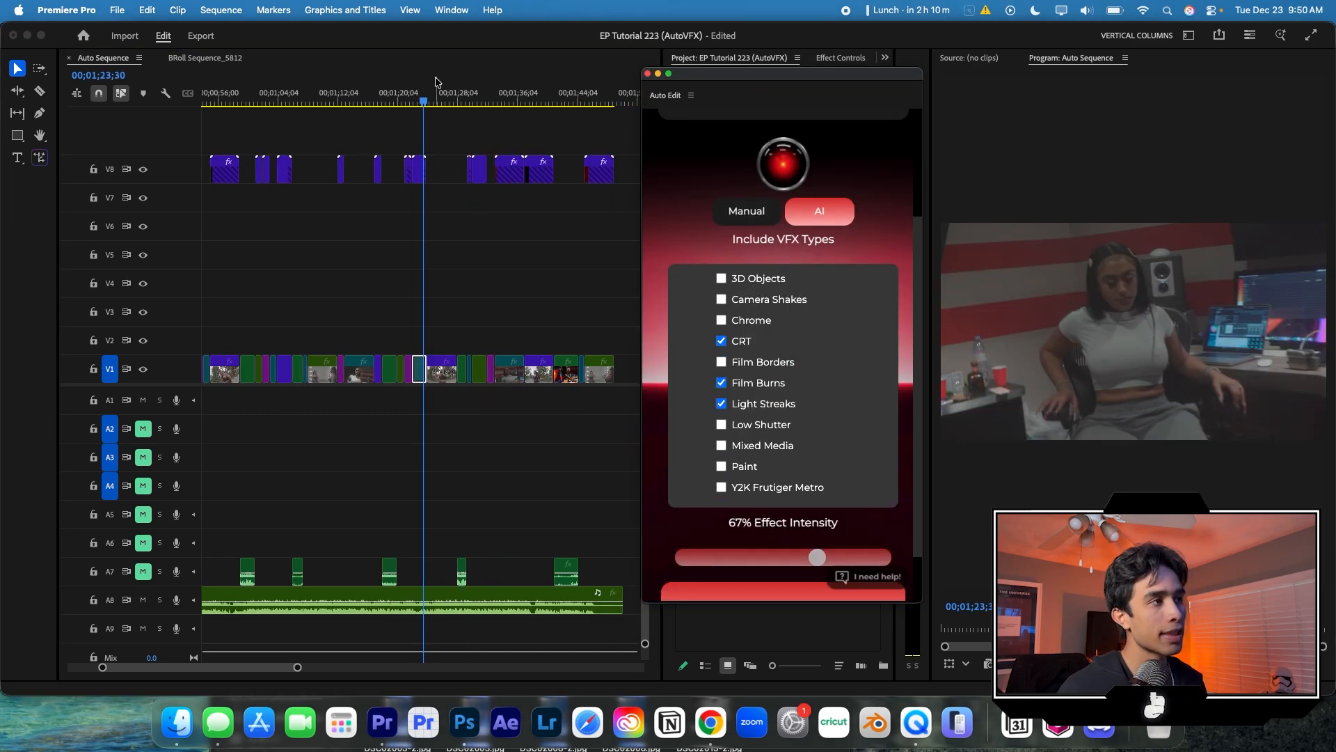
drag(462, 93, 478, 94)
key(space)
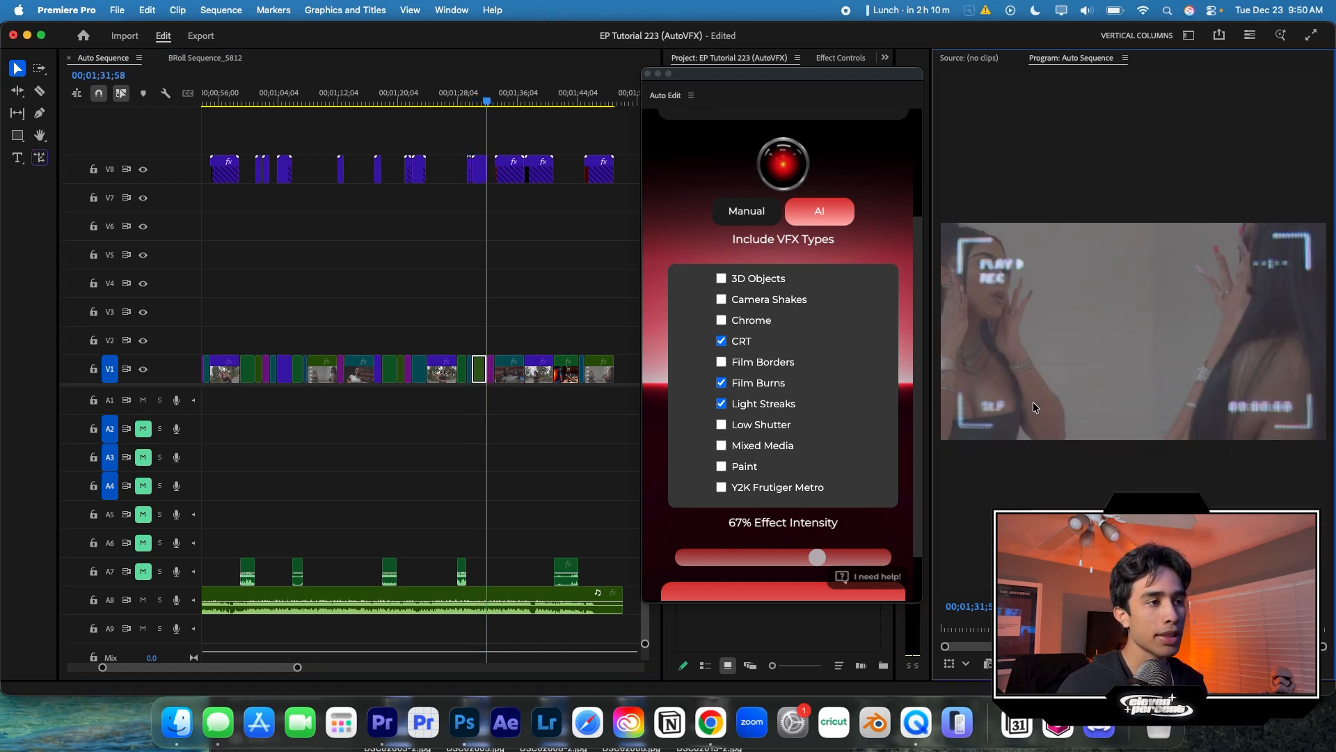
- Replace the selected VFX types with only Camera Shakes, lower the effect intensity, and add them to the sequence
click(721, 340)
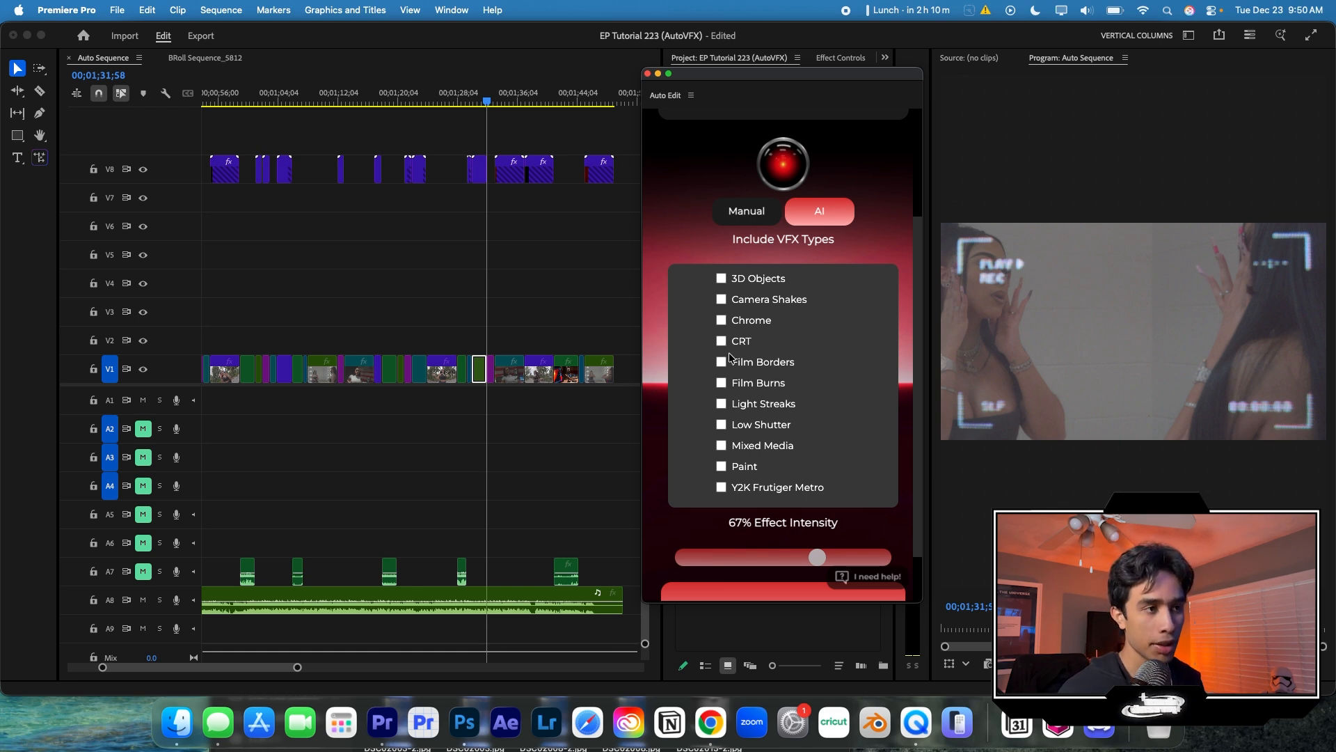
scroll(779, 418, down, 2)
drag(817, 494, 787, 496)
click(790, 545)
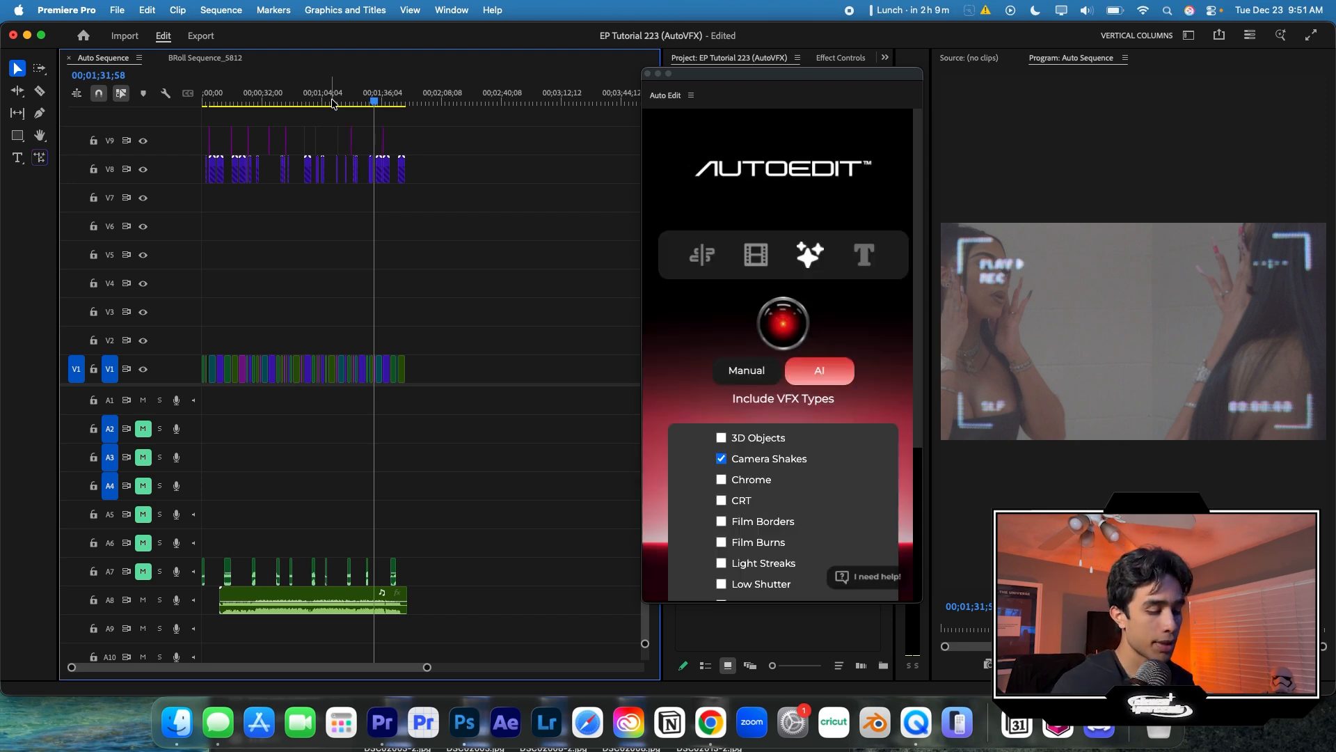
- Play back sections of the sequence up to about 54 seconds to review the added camera shakes
key(=)
key(=)
key(=)
key(-)
drag(439, 98, 275, 96)
key(space)
key(space)
key(minus)
key(minus)
key(equal)
key(equal)
key(equal)
click(408, 94)
key(space)
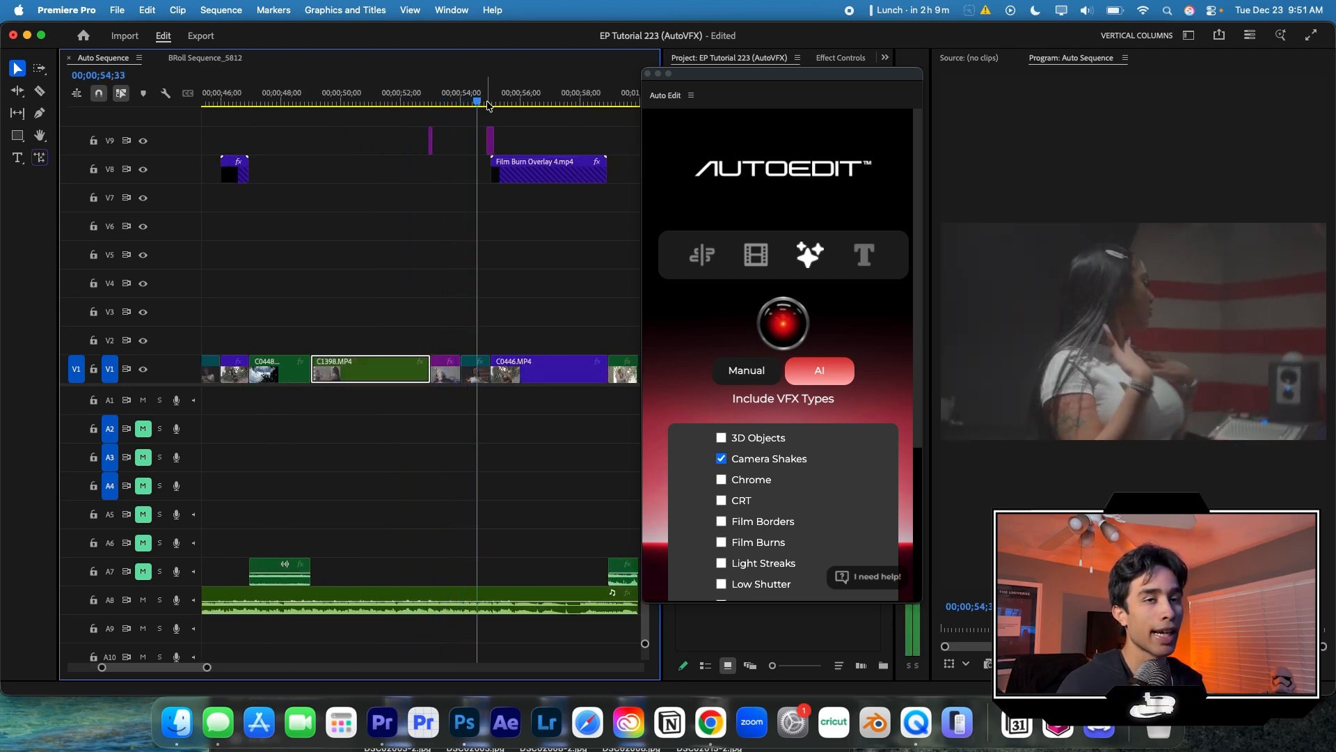
- Review the camera shakes in earlier parts of the sequence, including the cuts around 25 seconds
key(space)
drag(418, 102, 364, 99)
key(space)
key(=)
key(=)
key(space)
key(-)
key(=)
key(-)
key(-)
drag(294, 97, 261, 90)
key(=)
key(=)
key(space)
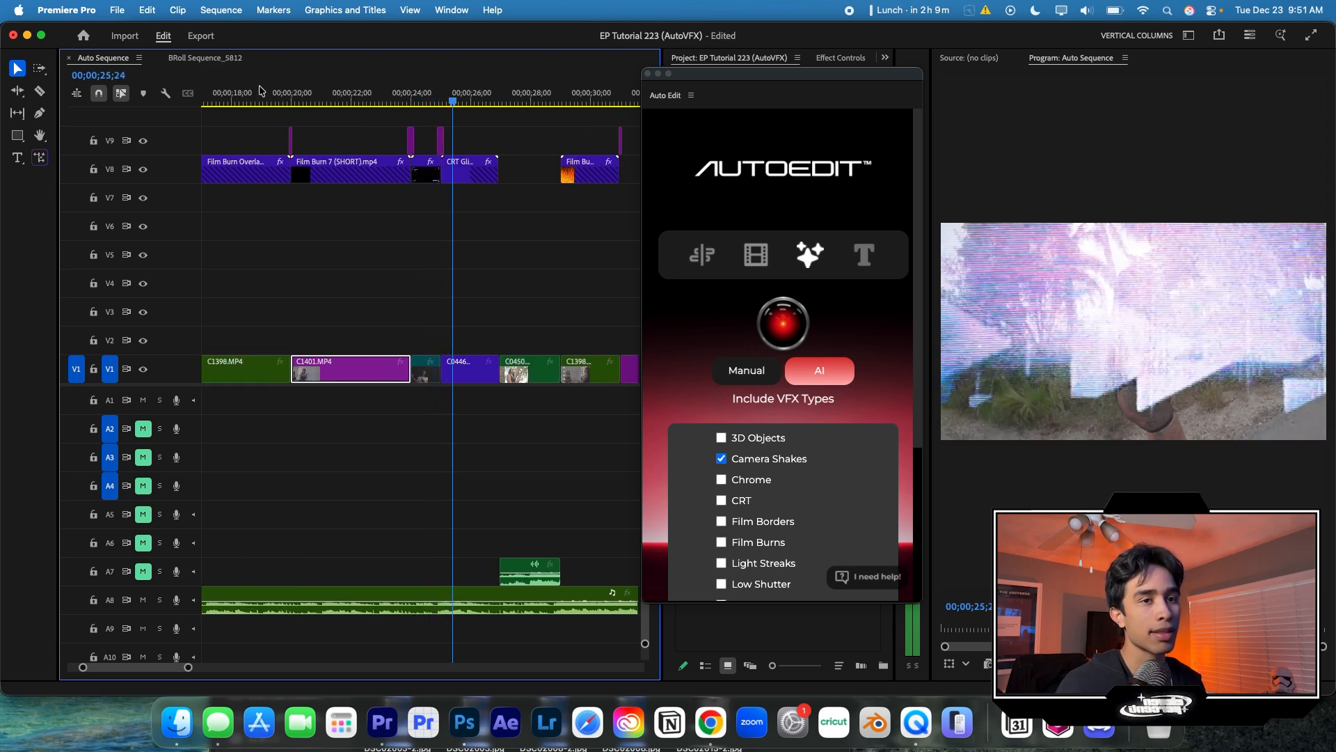
- Copy the camera shake clip at about 25 seconds on V9 to the cut near 26 seconds and preview it
click(441, 143)
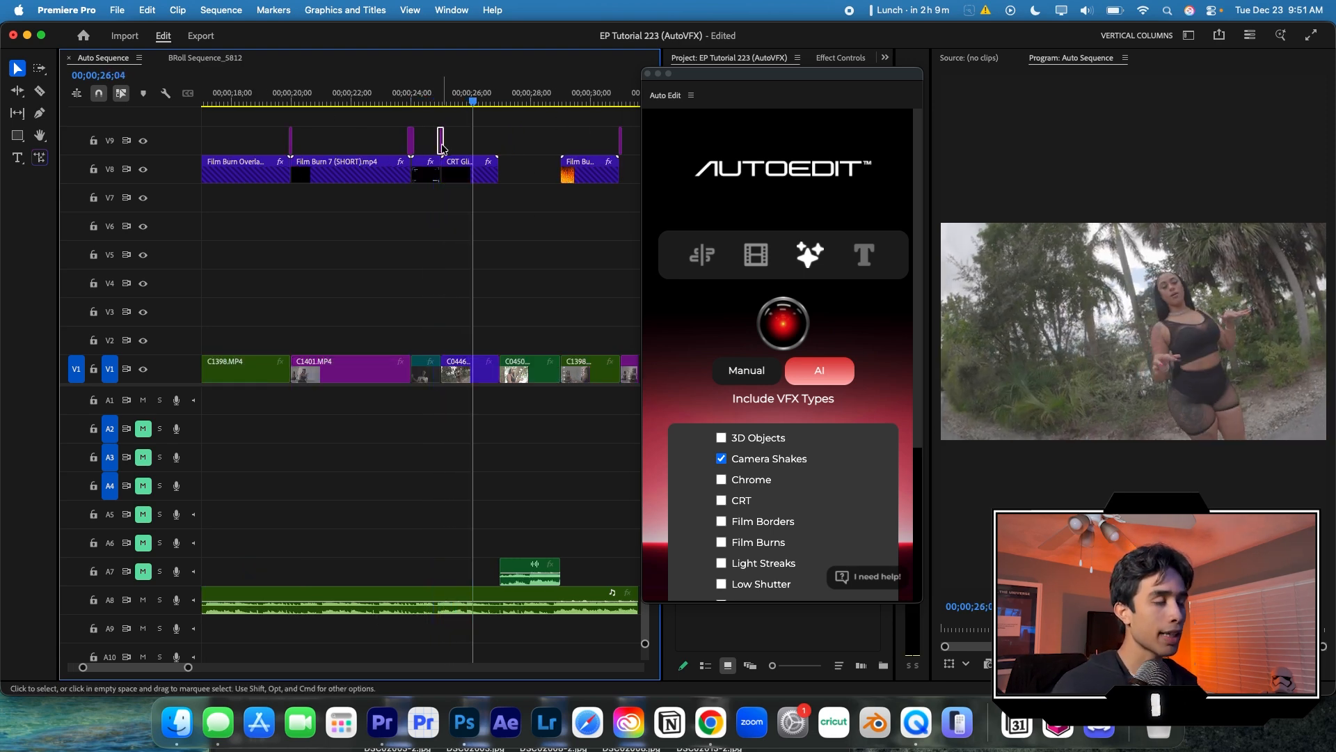
drag(443, 149, 478, 142)
key(space)
key(space)
- Play back the sequence from about 30 seconds to check how the effects flow
key(minus)
key(minus)
click(425, 98)
key(space)
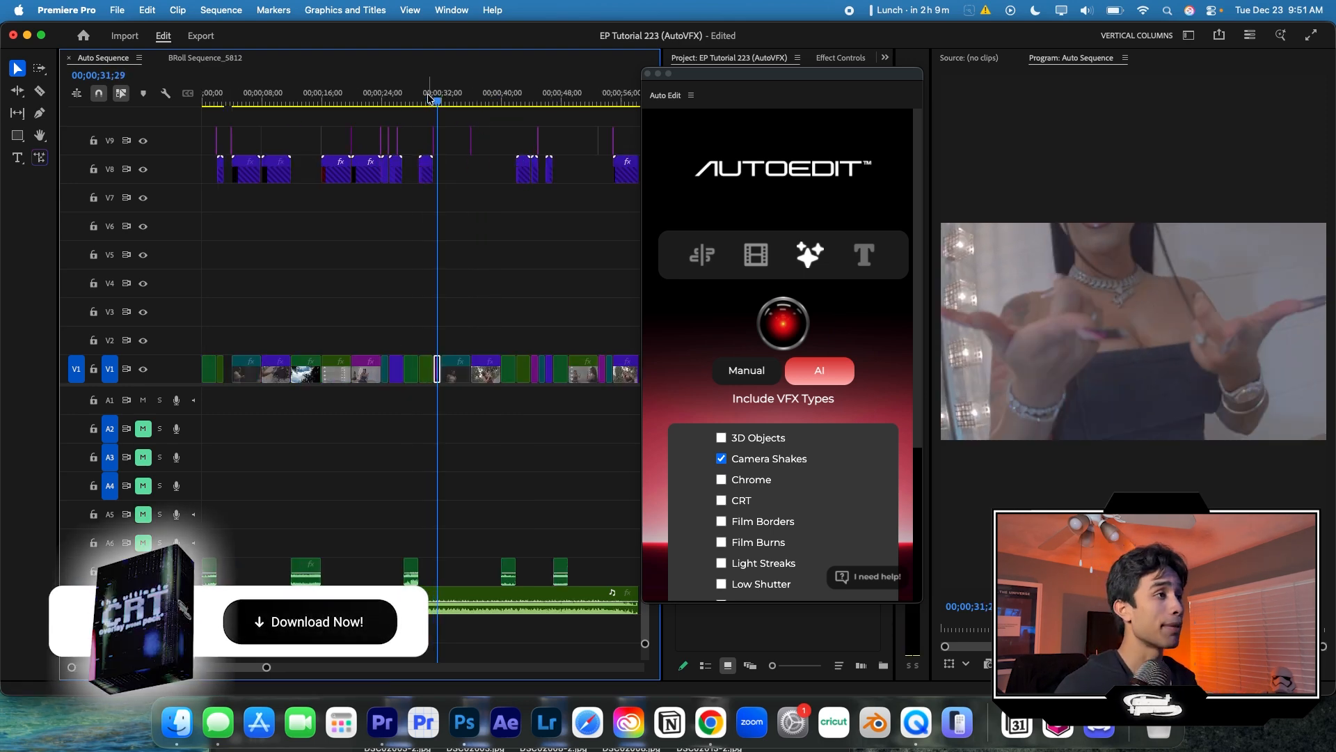
- Replace Camera Shakes with Y2K Frutiger Metro as the AI VFX type, set effect intensity to 61%, and add the VFX to the sequence
key(minus)
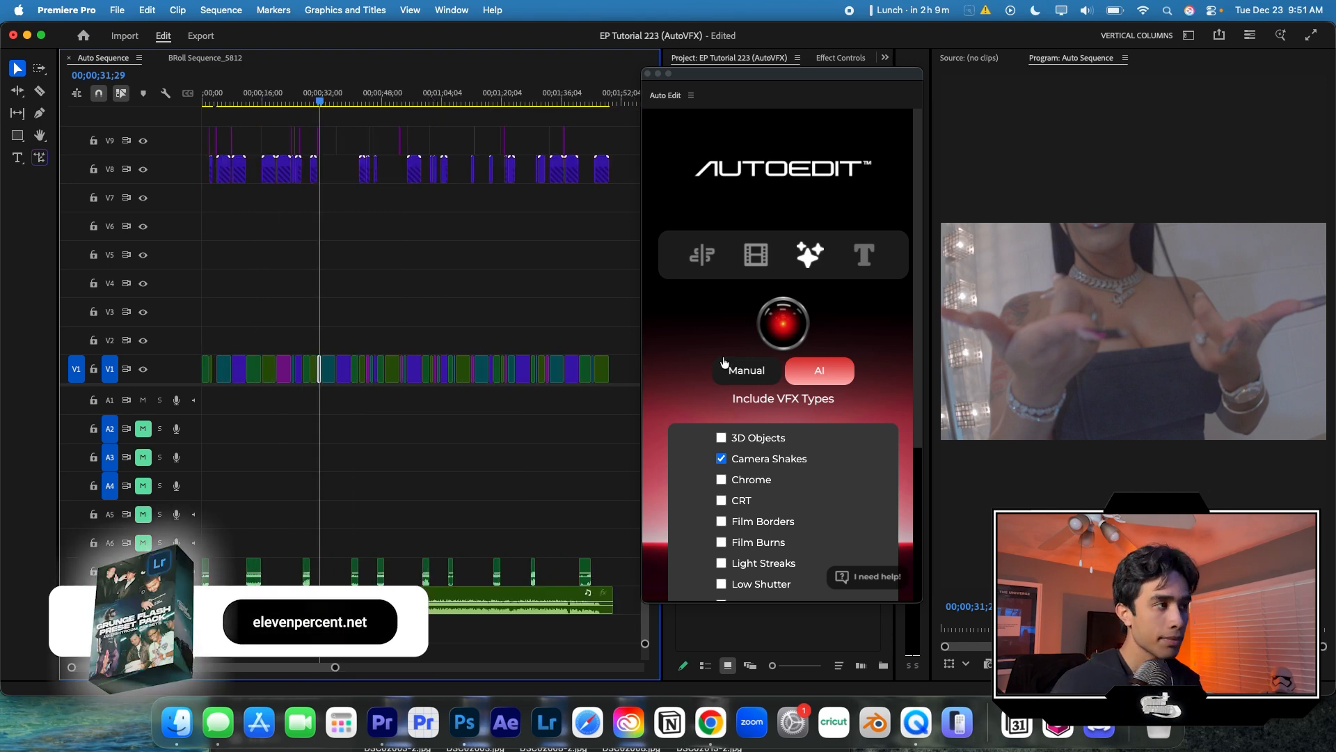
drag(389, 103, 403, 104)
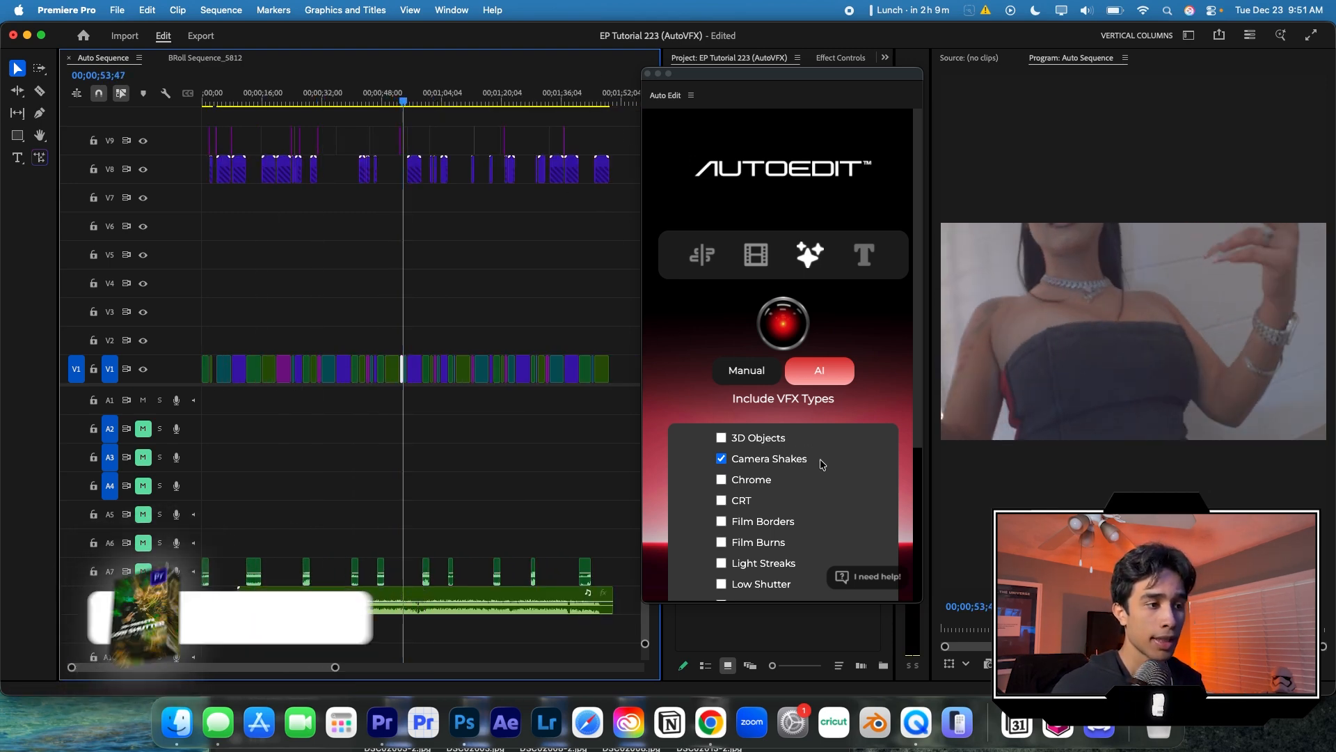
scroll(821, 463, down, 3)
click(722, 348)
scroll(758, 464, down, 2)
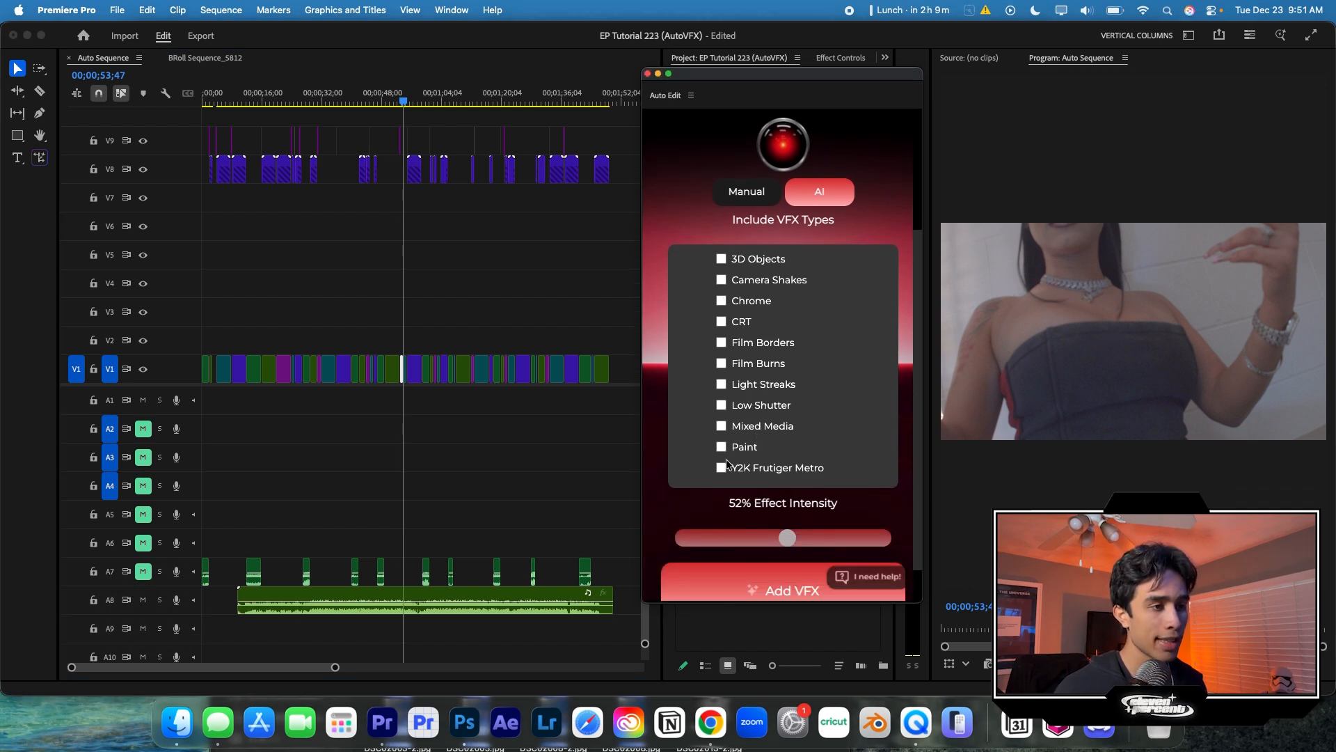
scroll(797, 493, down, 1)
drag(787, 501, 804, 502)
click(807, 567)
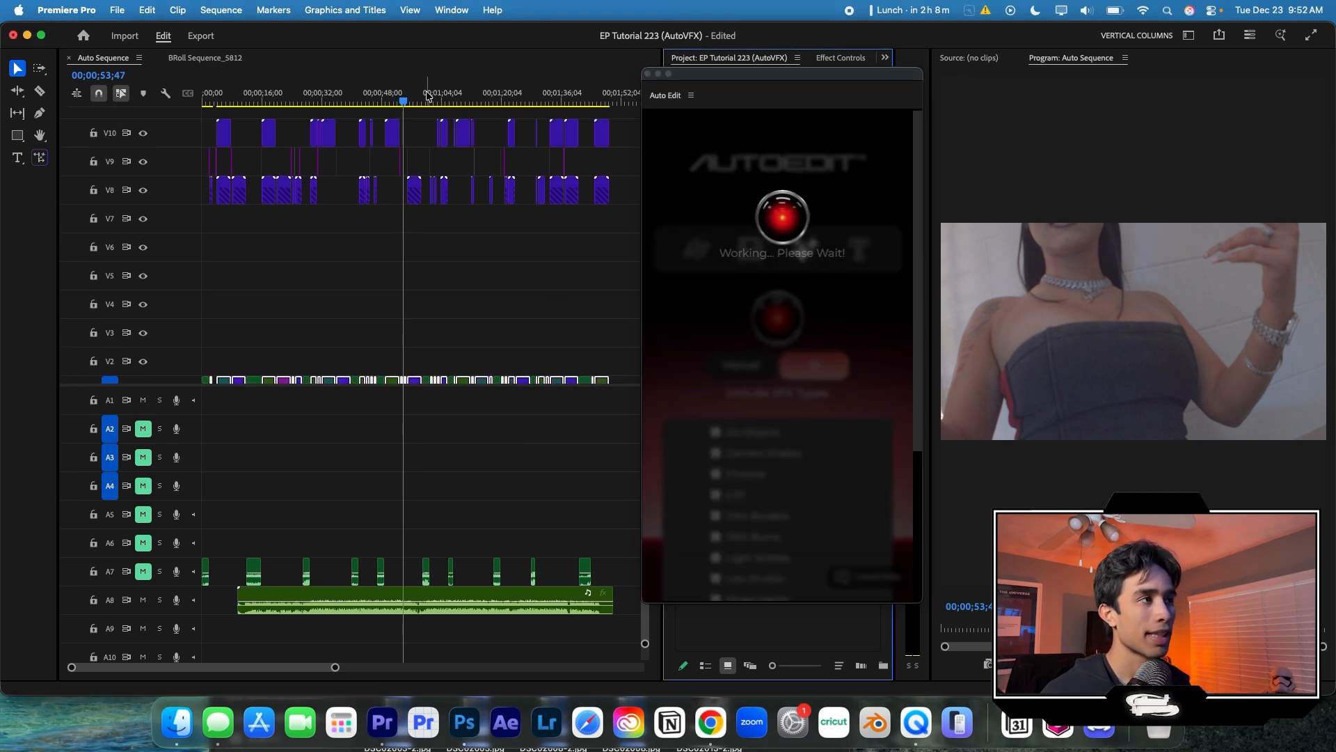
- Review the Y2K Frutiger Metro overlays on V10 from about 30 seconds and in other parts of the sequence
drag(394, 96, 314, 103)
key(=)
key(=)
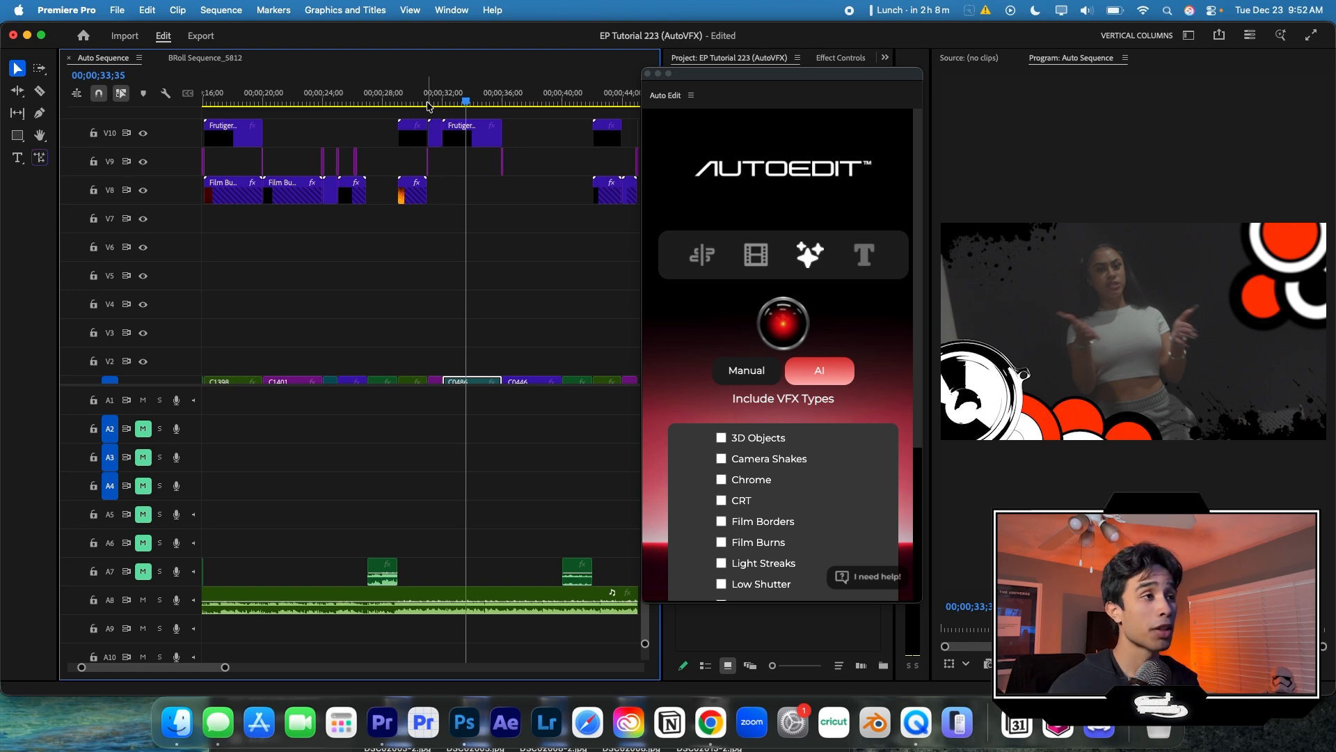
scroll(777, 546, down, 5)
click(496, 239)
key(-)
key(-)
click(446, 96)
drag(457, 93, 496, 94)
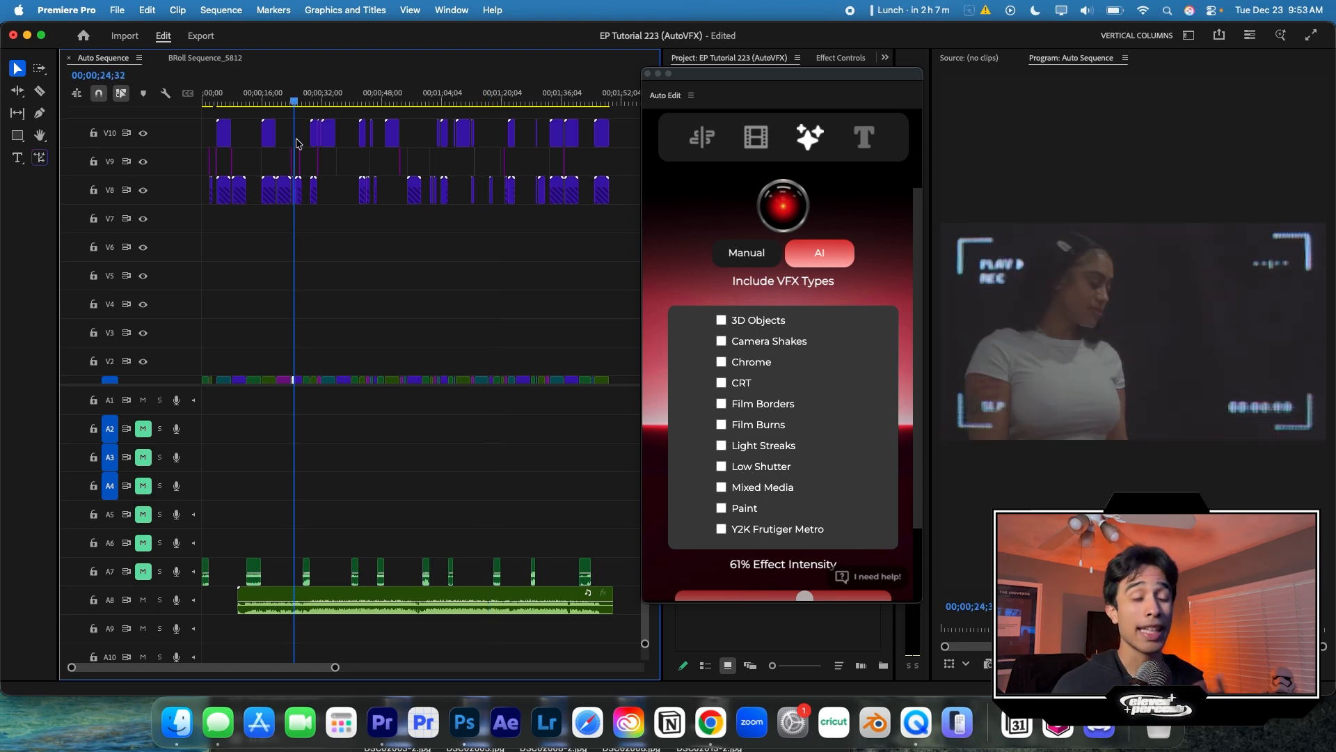